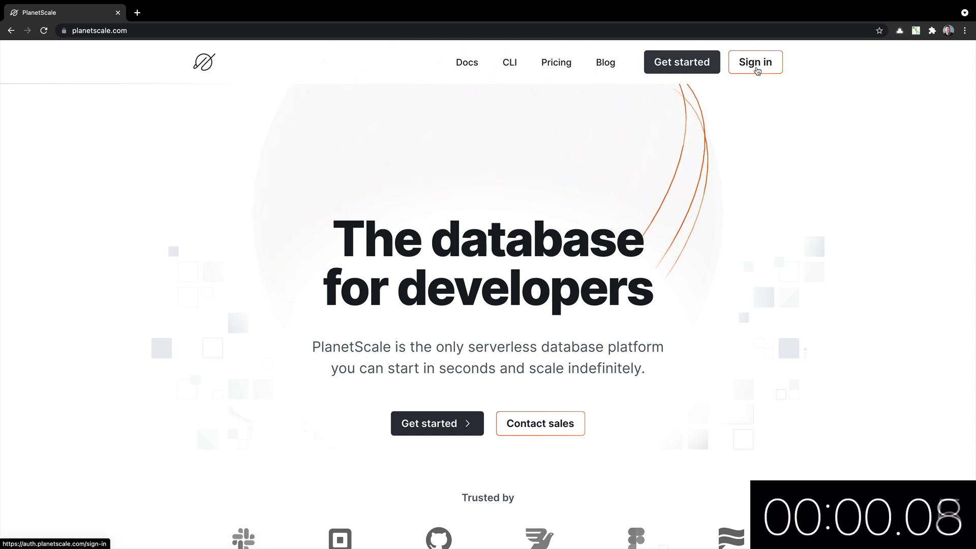
Sign in to PlanetScale and create a new database named 'video'
click(758, 71)
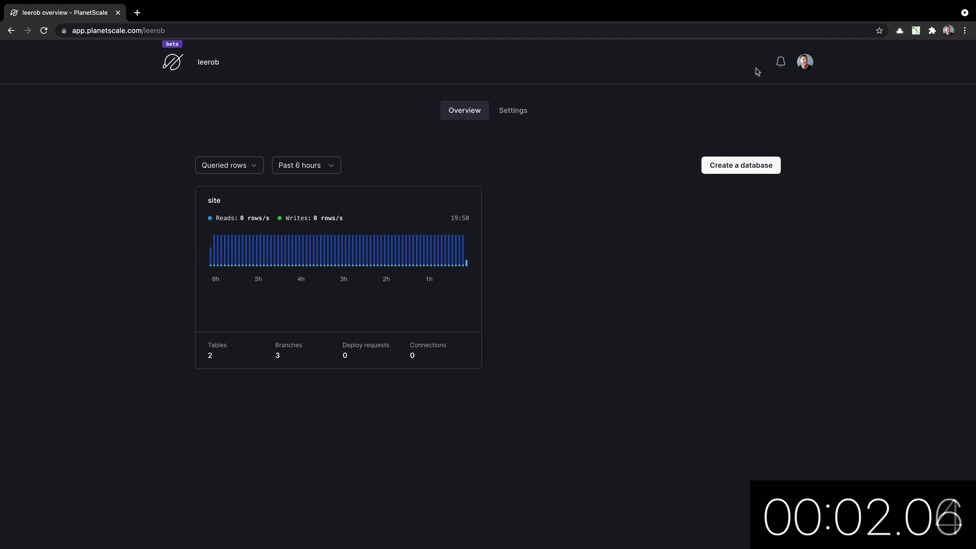
click(737, 165)
click(525, 229)
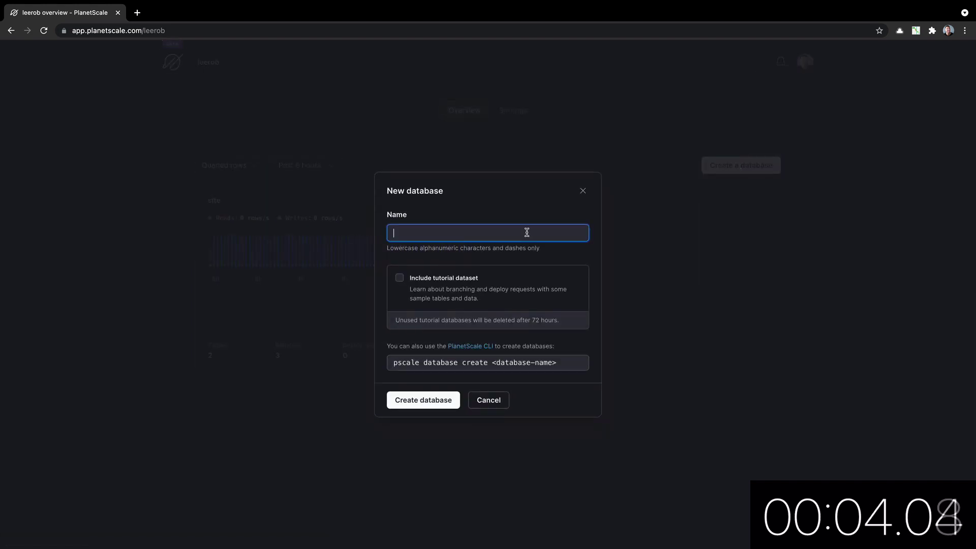
text(video)
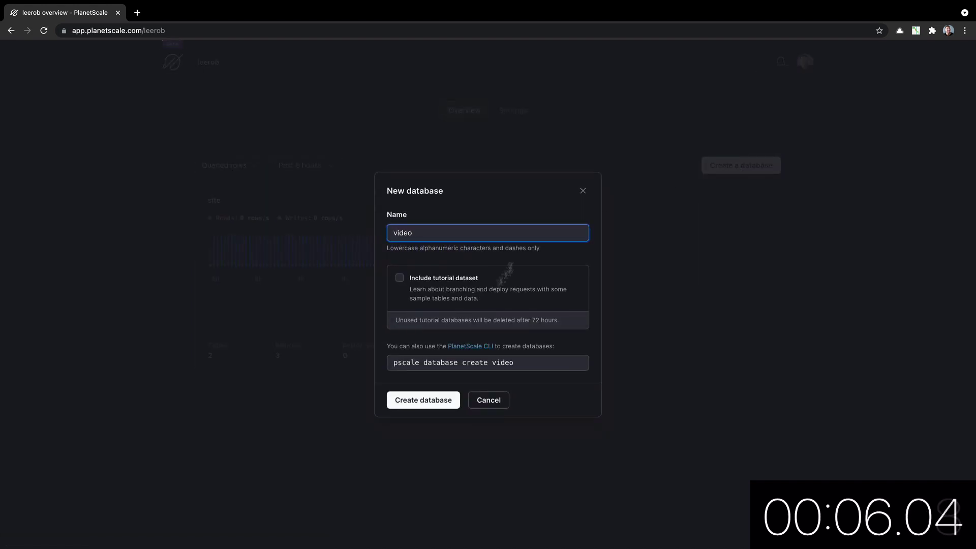
click(435, 401)
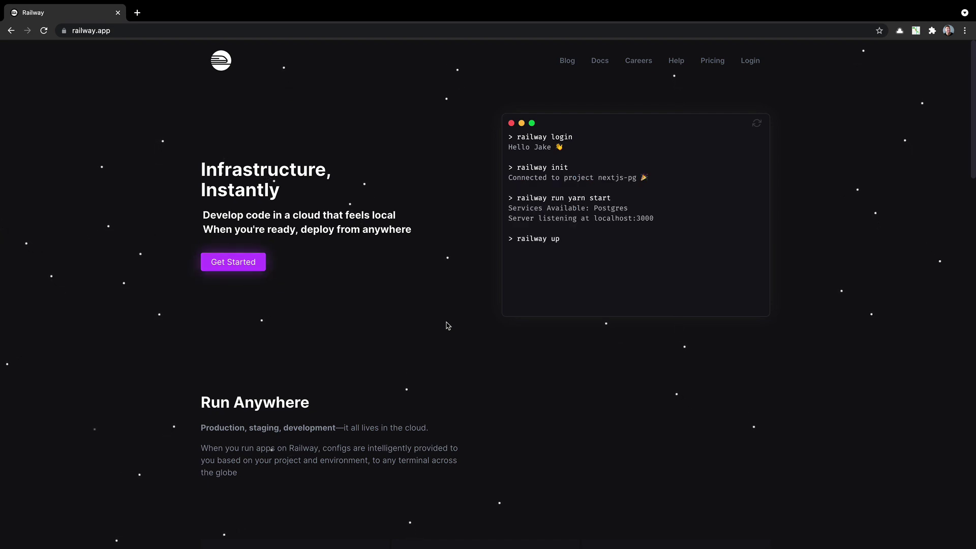
Start a new Railway project that provisions a PostgreSQL database
click(232, 264)
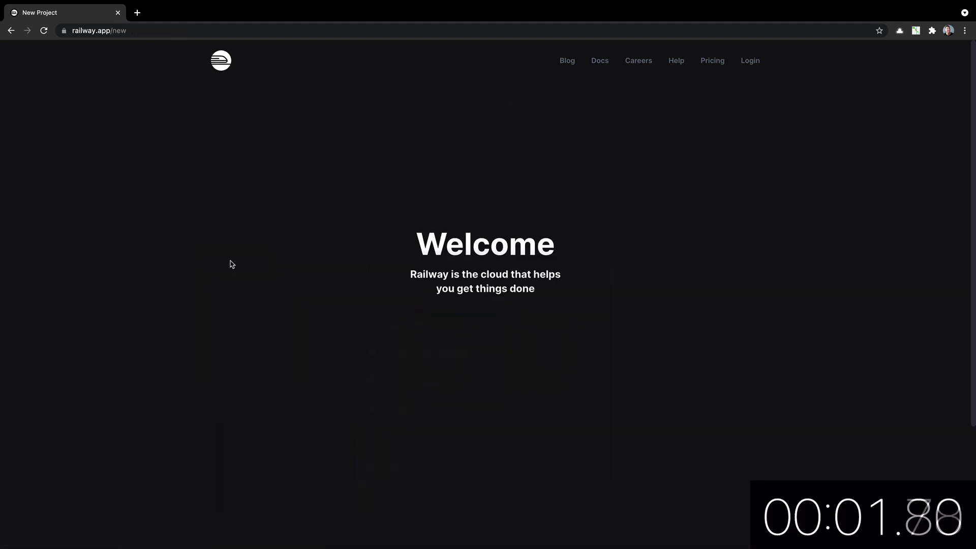
key(Down)
key(Down)
key(Down)
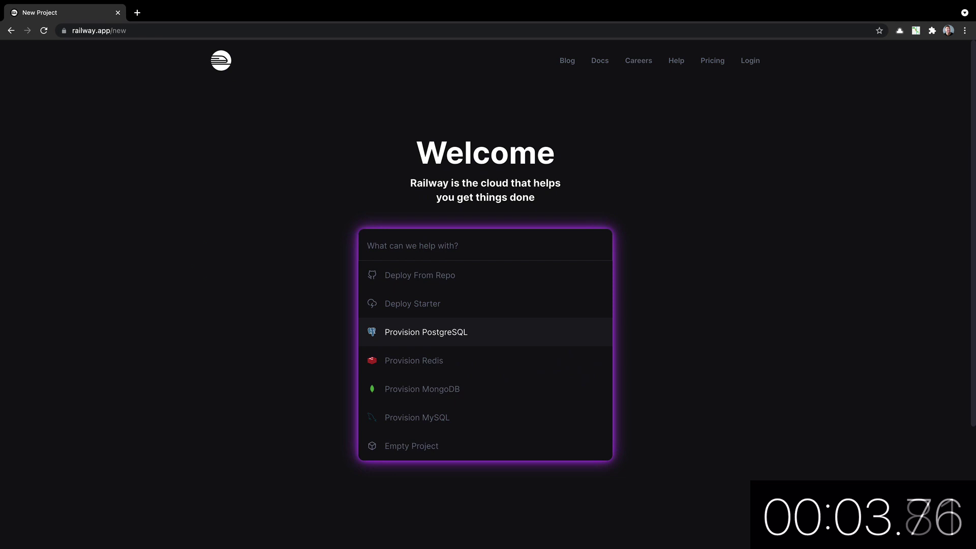
key(Return)
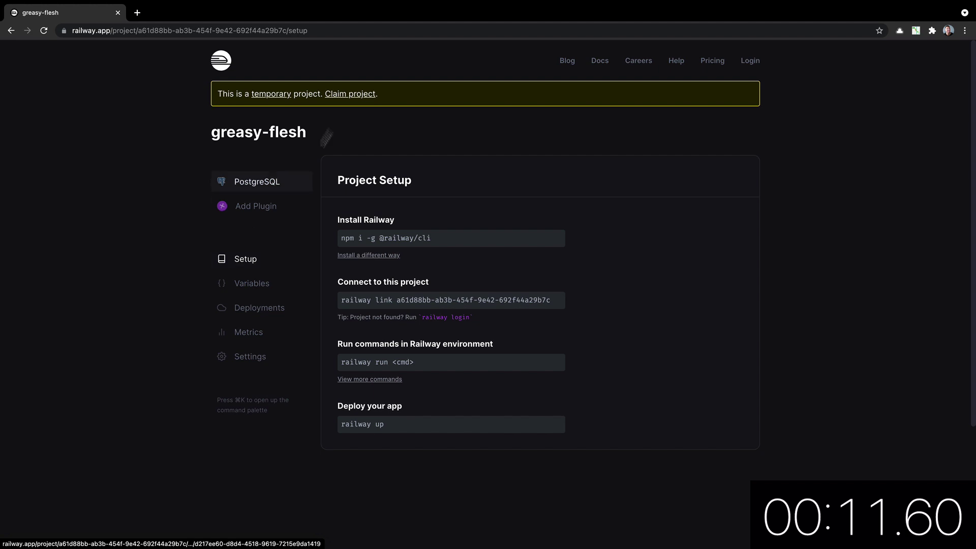
Log in with GitHub and claim the temporary greasy-flesh project to the account
click(356, 97)
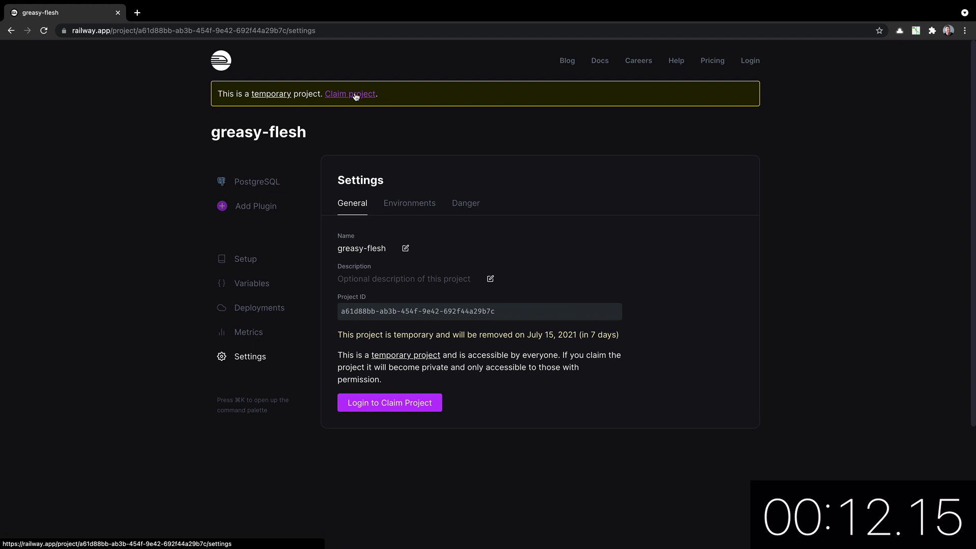
click(412, 408)
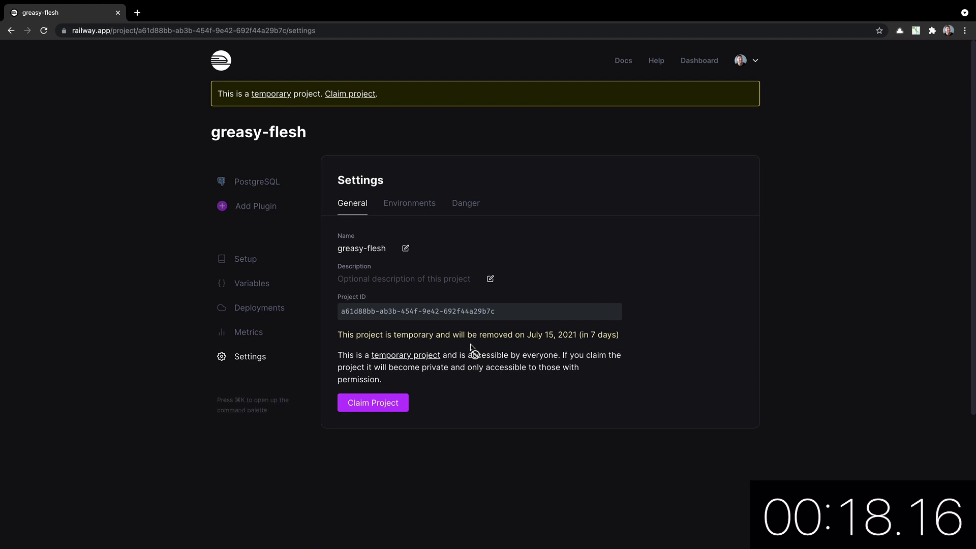
click(383, 406)
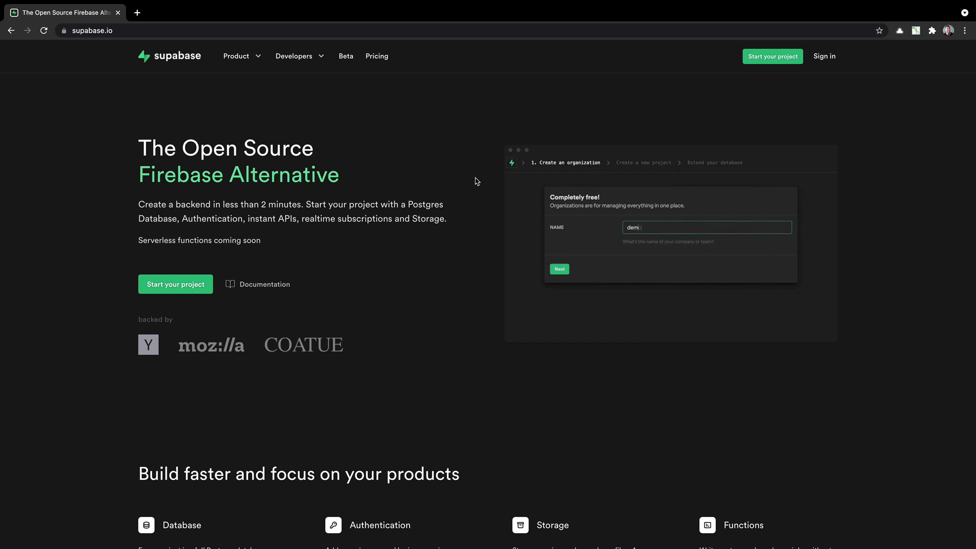
Sign in and create Supabase project 'video' under Vercel with a strong database password
click(829, 59)
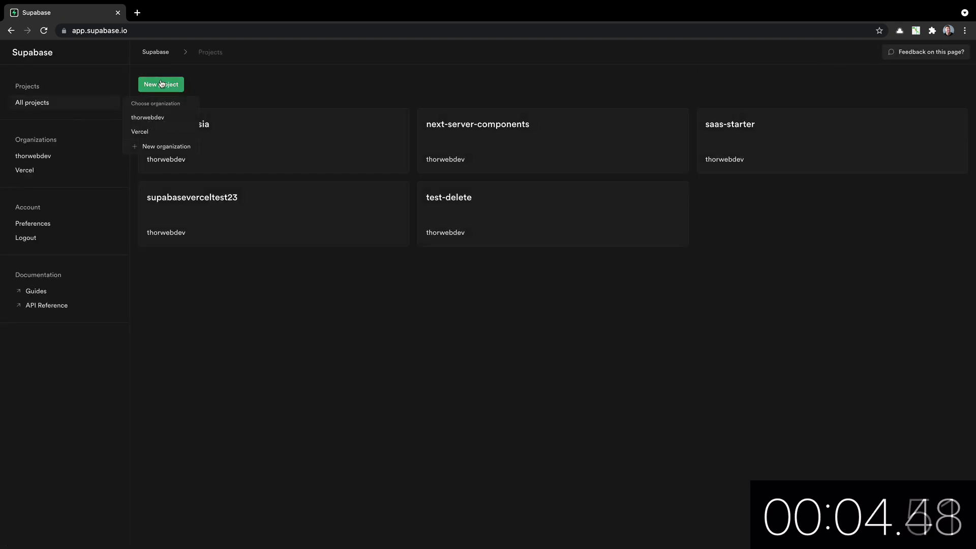
click(163, 132)
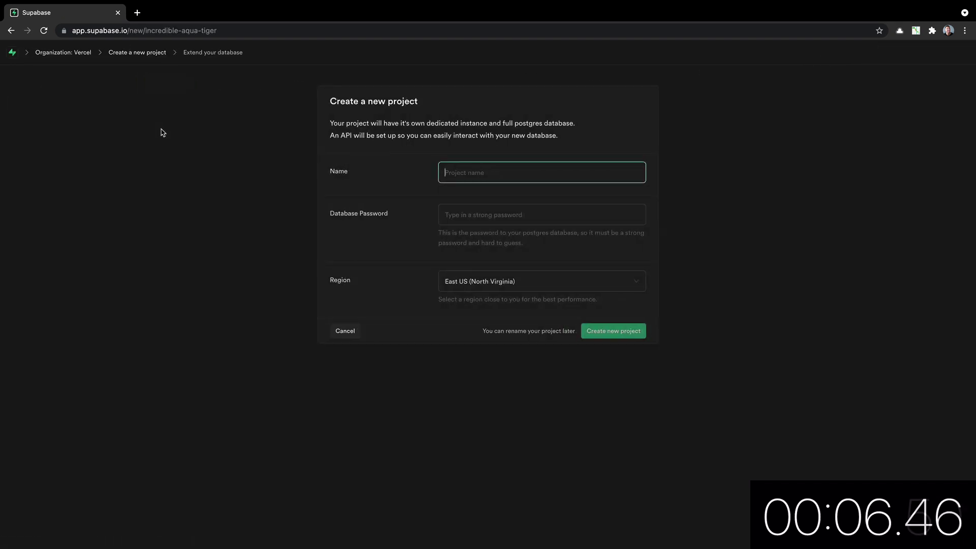
text(video)
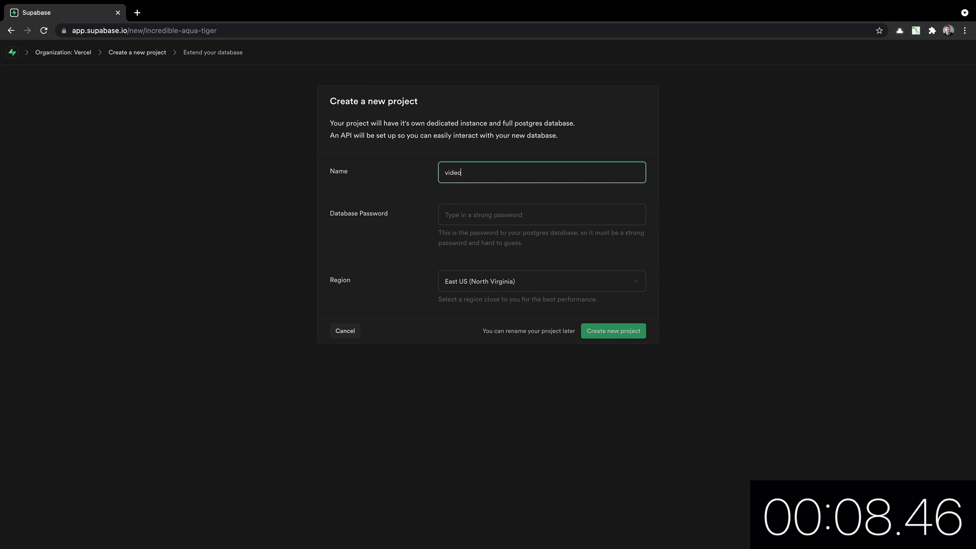
click(634, 215)
text(•••••••••••••••••••••••)
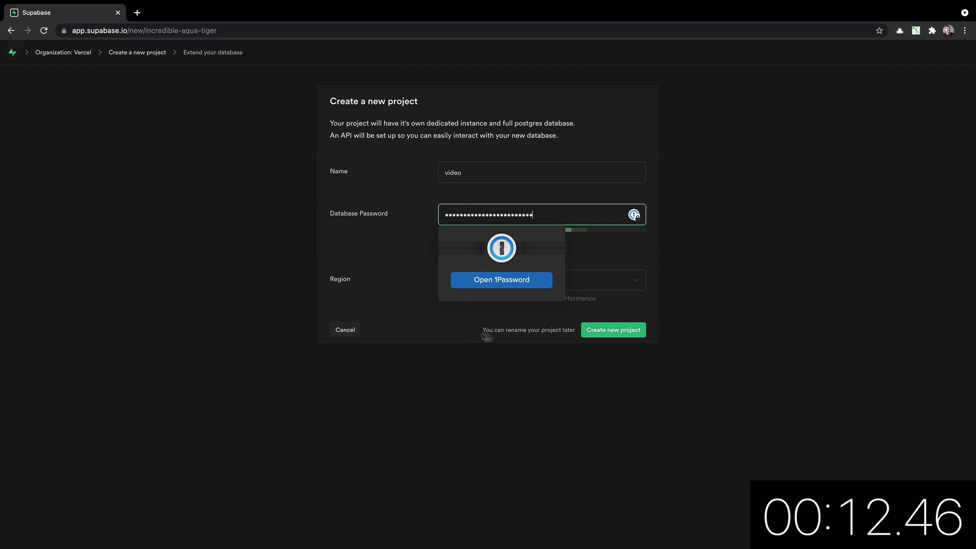
click(634, 317)
click(630, 331)
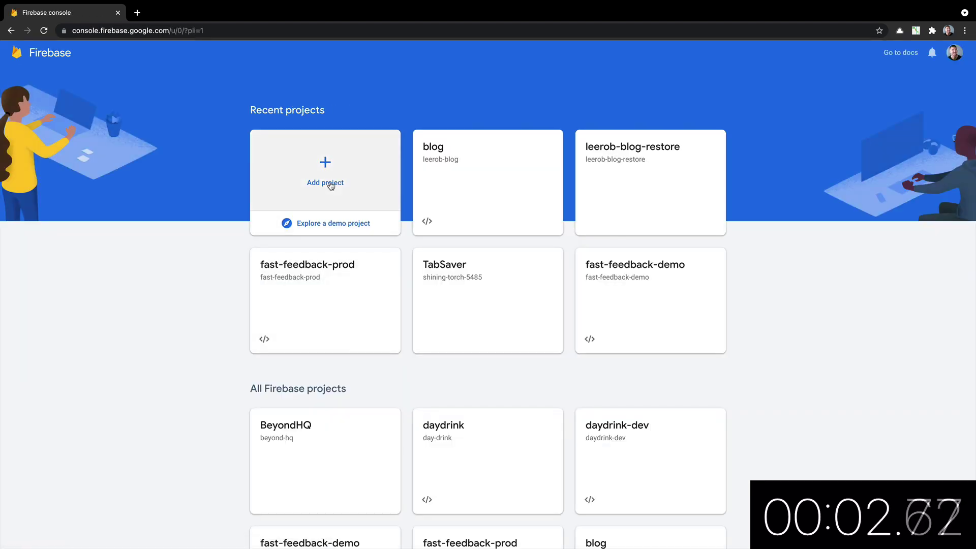
Create Firebase project 'video' with Google Analytics disabled
click(331, 186)
text(vid)
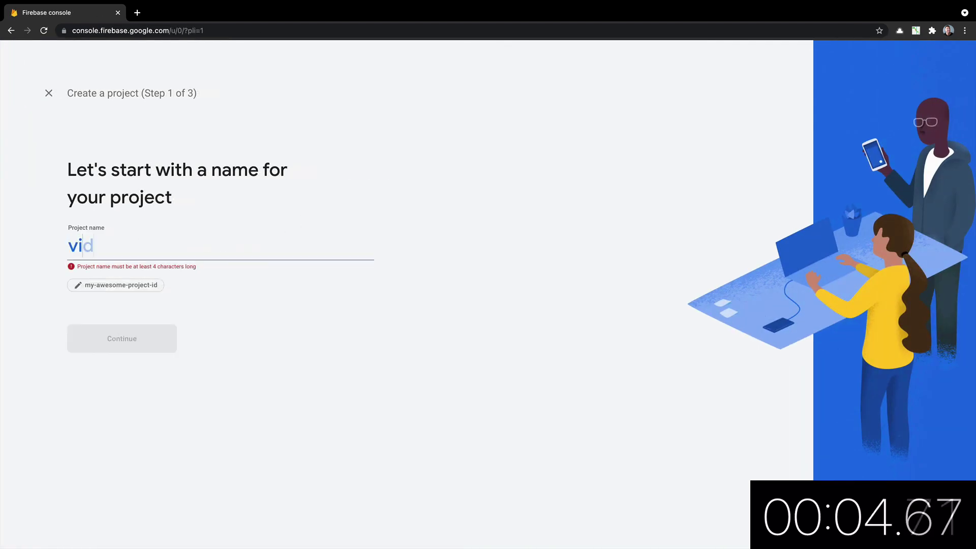
text(eo)
click(112, 338)
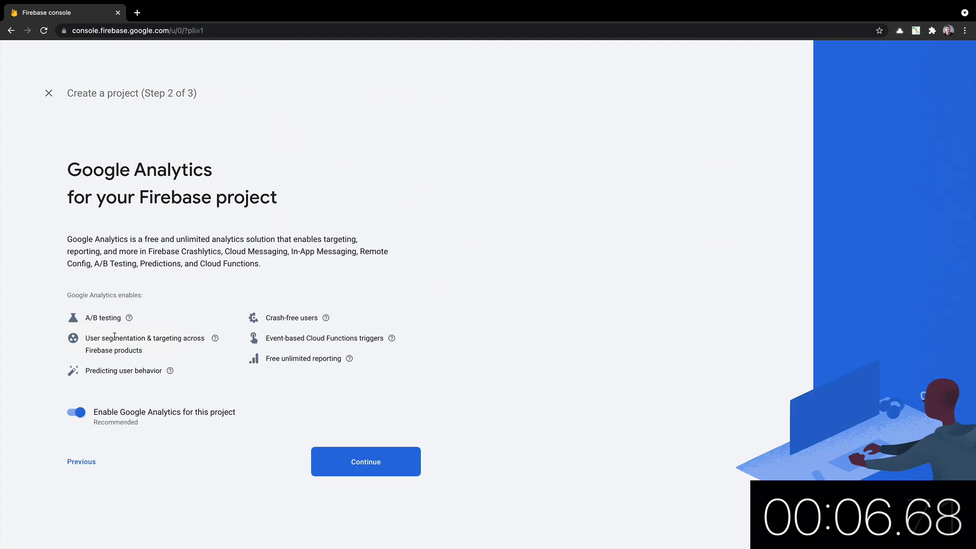
click(77, 412)
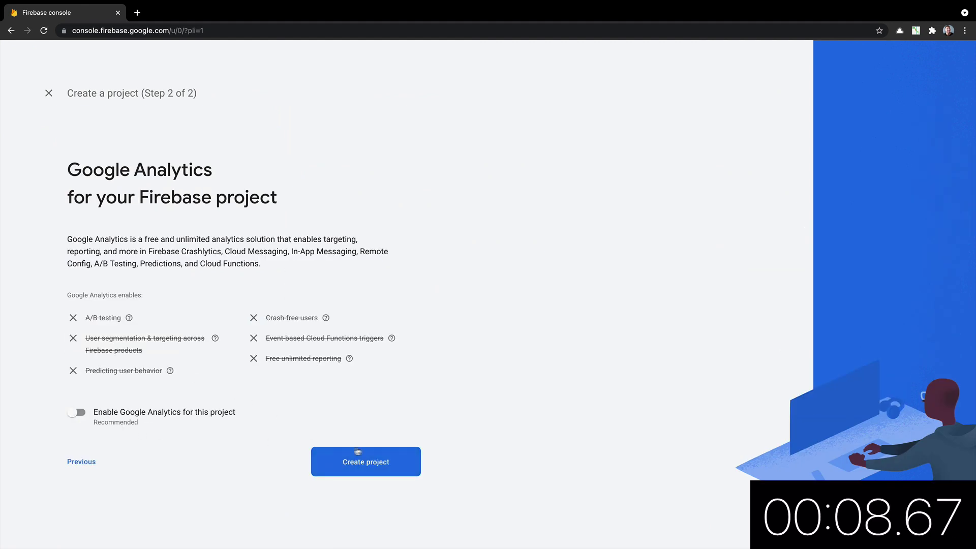
click(359, 453)
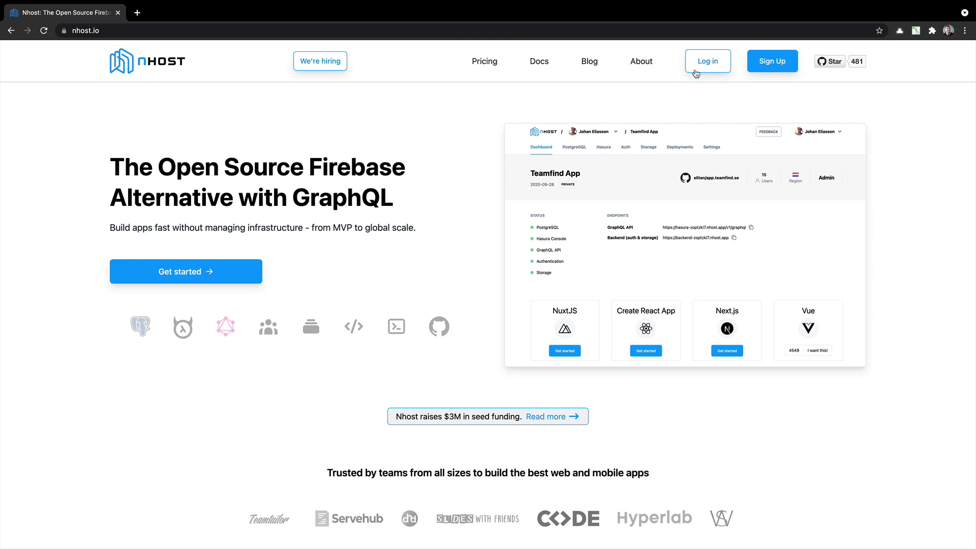
Log in to Nhost and create a new project located in San Francisco
click(698, 66)
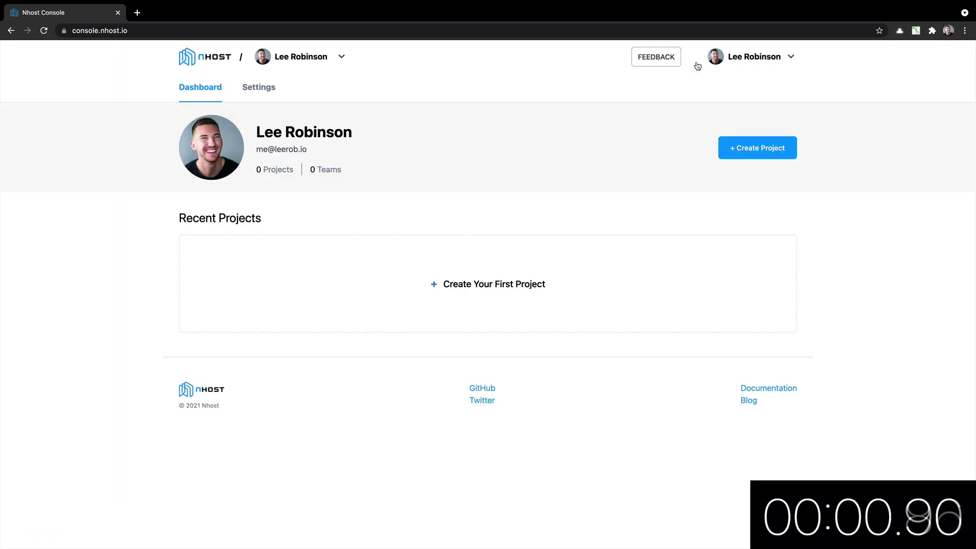
click(751, 144)
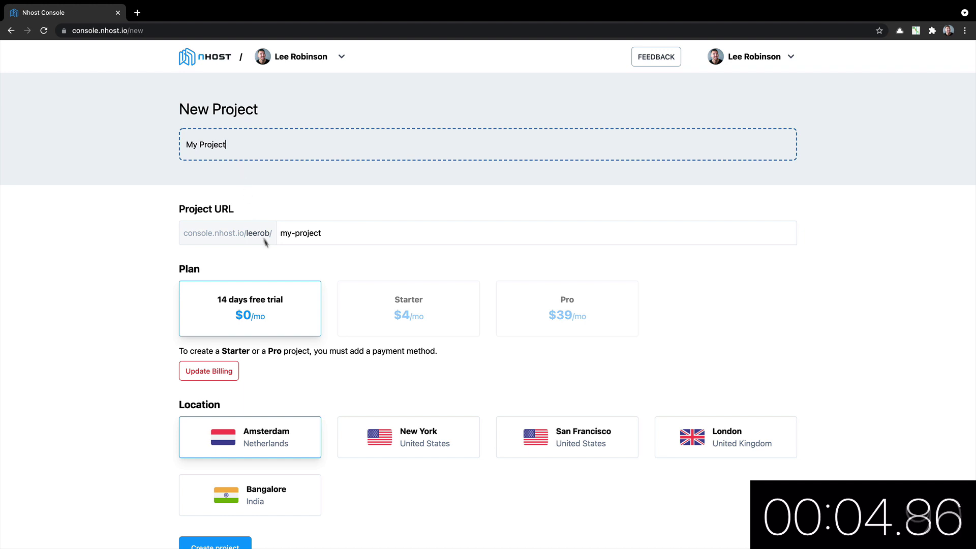
scroll(315, 277, down, 2)
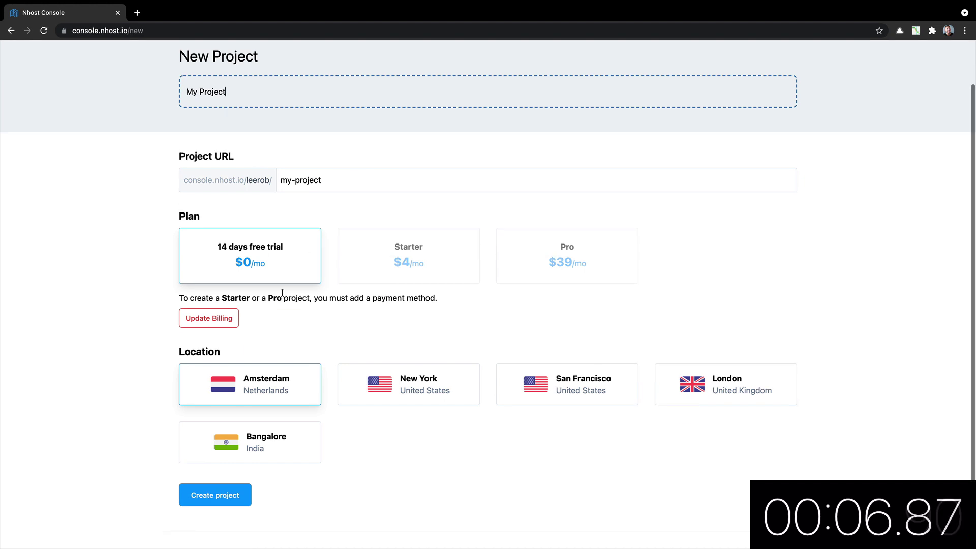
click(544, 389)
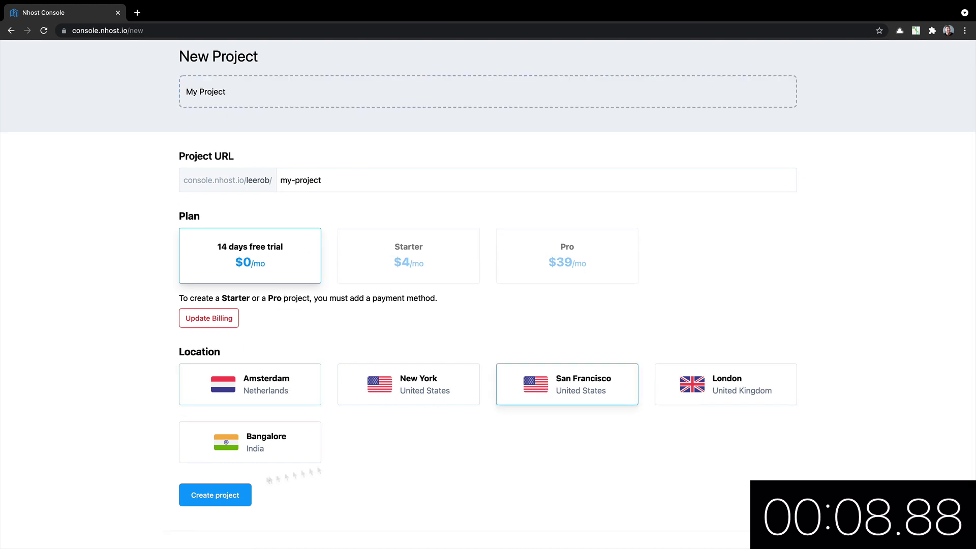
click(217, 494)
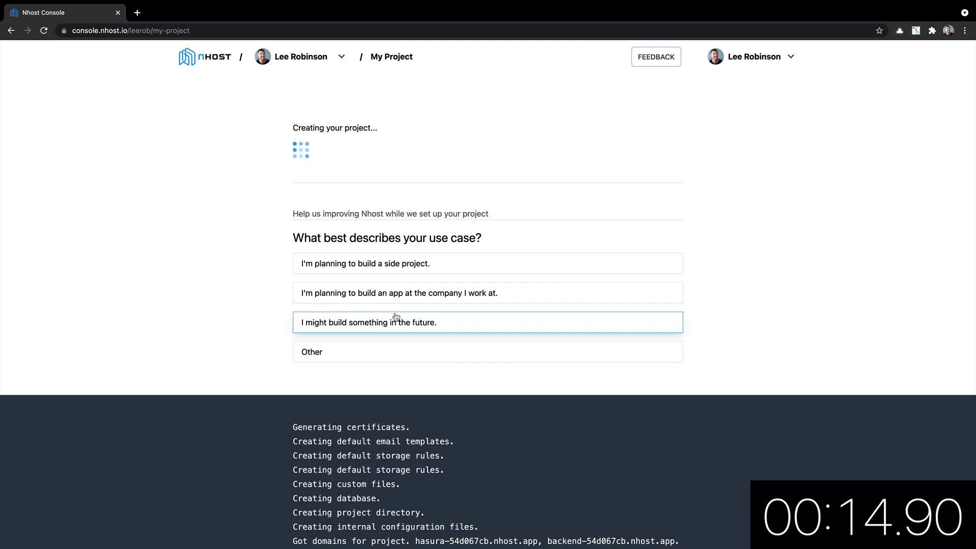
Answer the setup survey: side project, framework choice, and heard about Nhost via Twitter
click(401, 265)
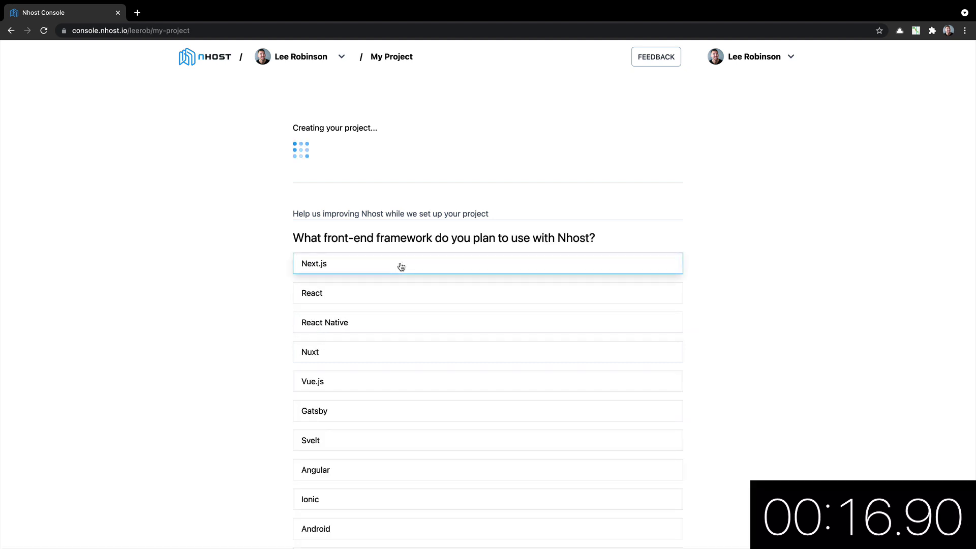
click(402, 265)
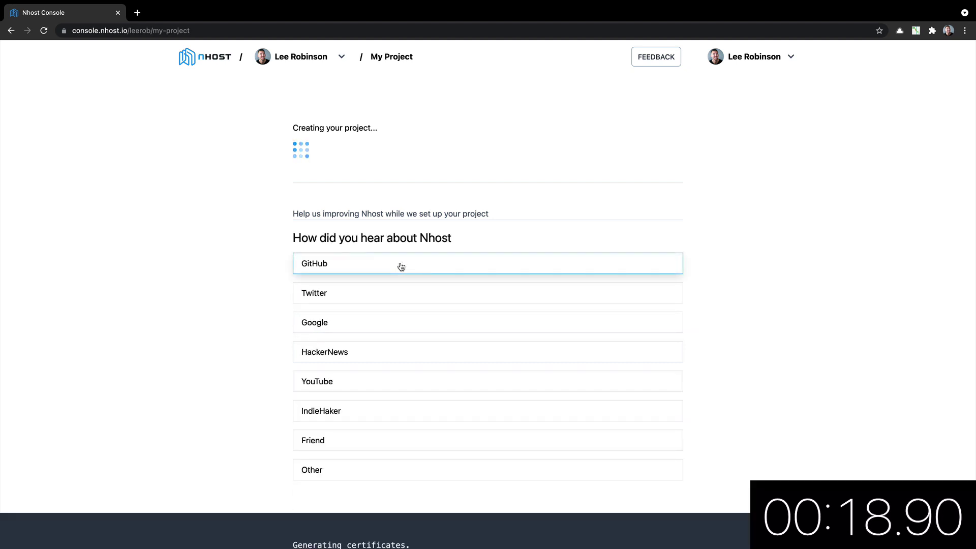
click(393, 299)
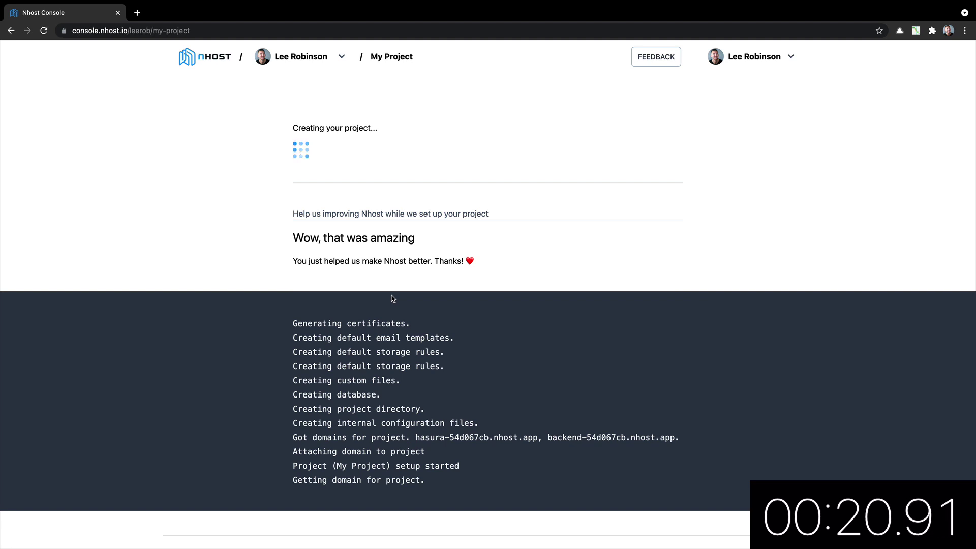
scroll(392, 305, down, 1)
drag(425, 506, 293, 506)
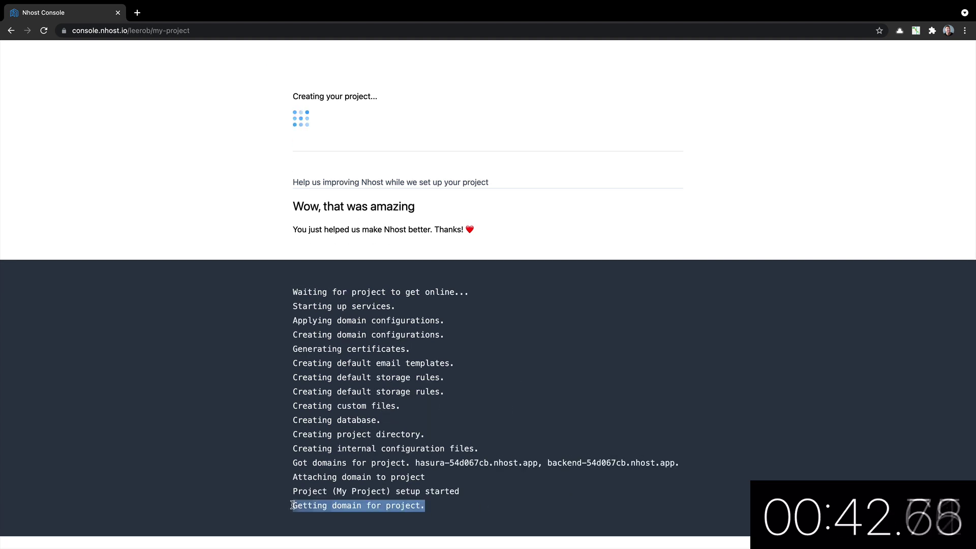
click(498, 496)
scroll(498, 496, up, 1)
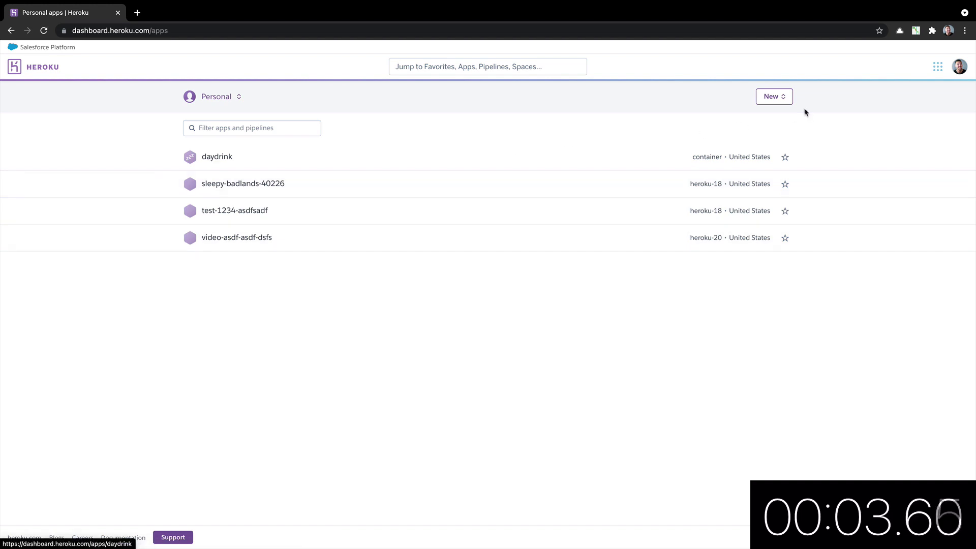
Create Heroku app 'my-video-23534t643' in the United States region
click(786, 101)
click(779, 112)
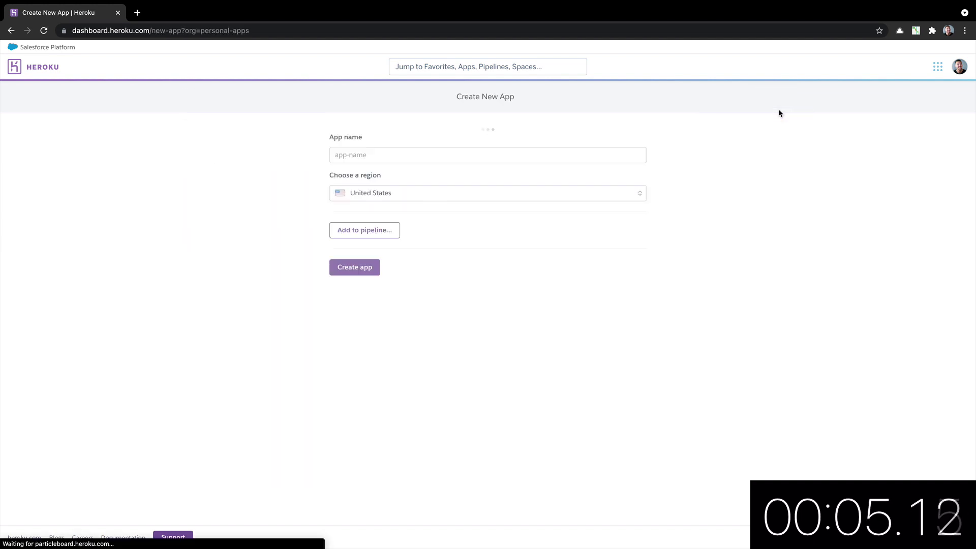
click(404, 157)
text(my-video-)
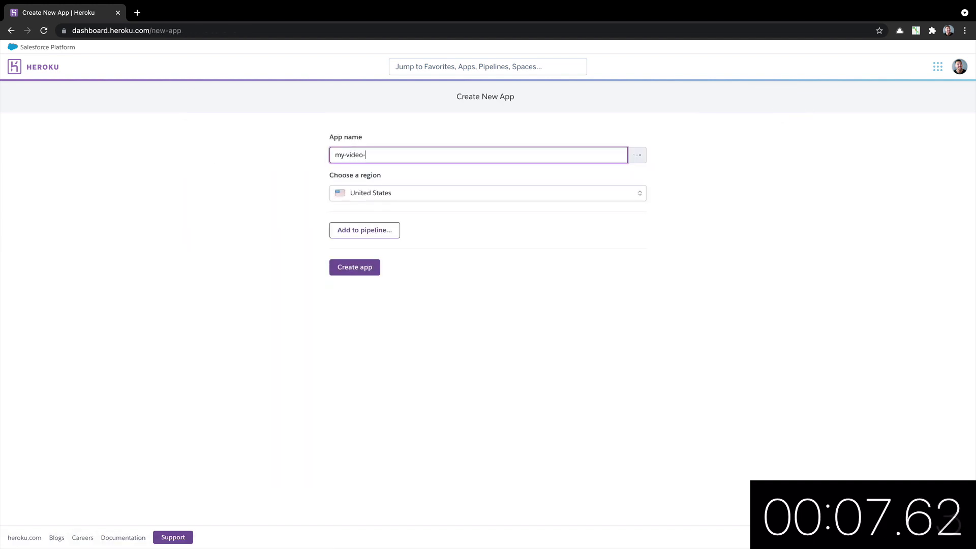
text(23534t643)
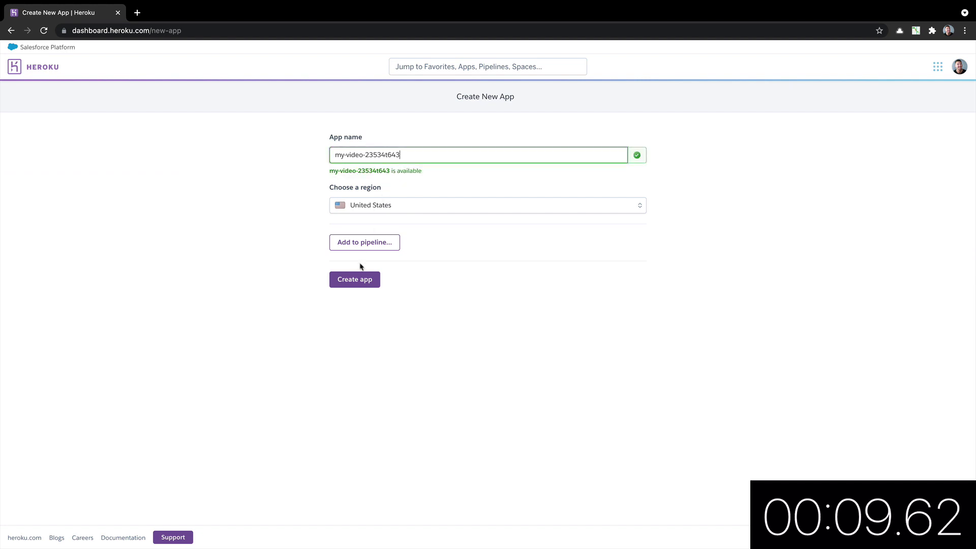
click(367, 280)
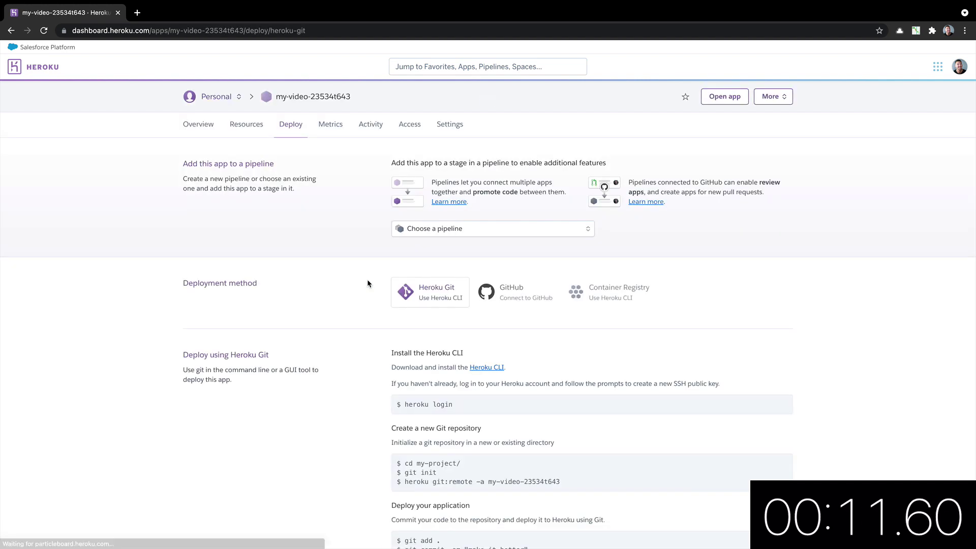
scroll(367, 279, down, 4)
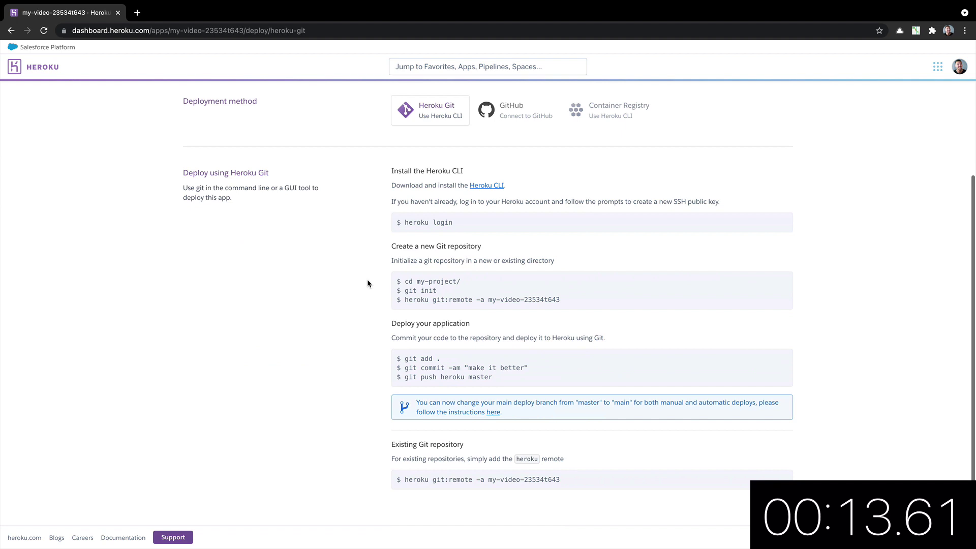
Add the Heroku Postgres add-on on the free Hobby Dev plan to the app
scroll(366, 270, up, 4)
click(259, 130)
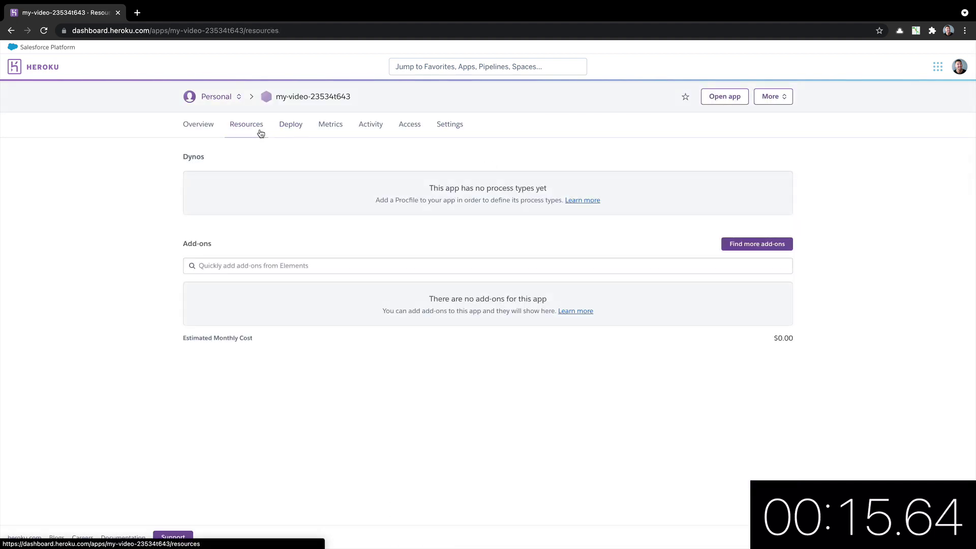
click(280, 264)
text(post)
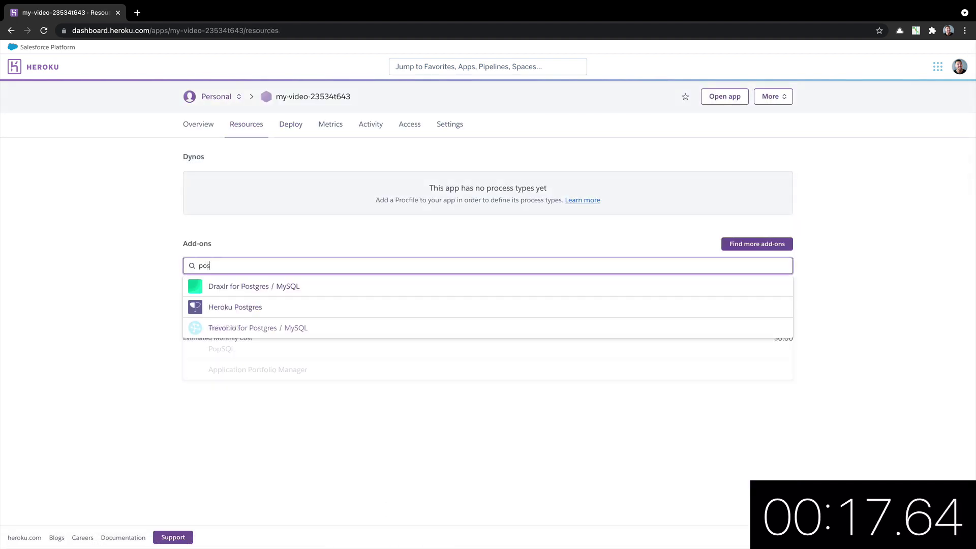
click(292, 307)
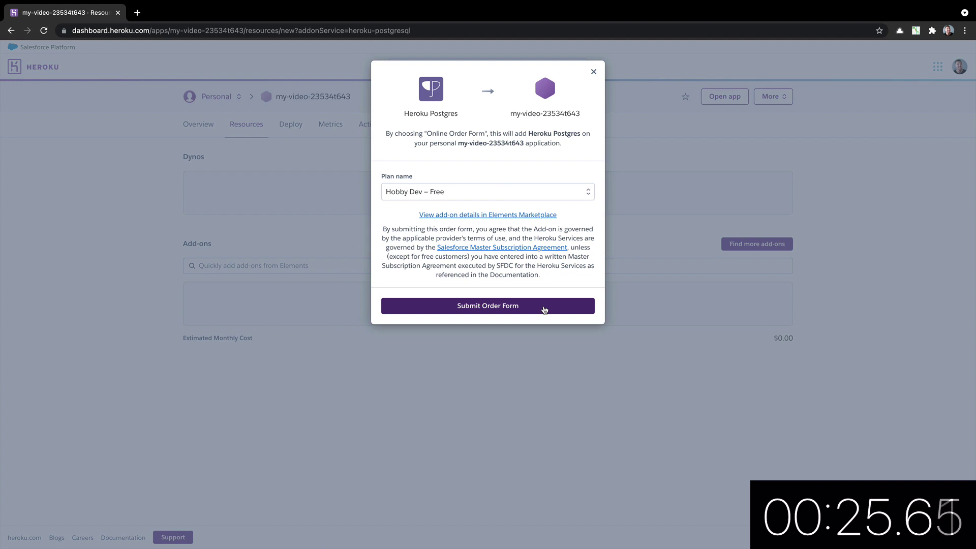
click(544, 309)
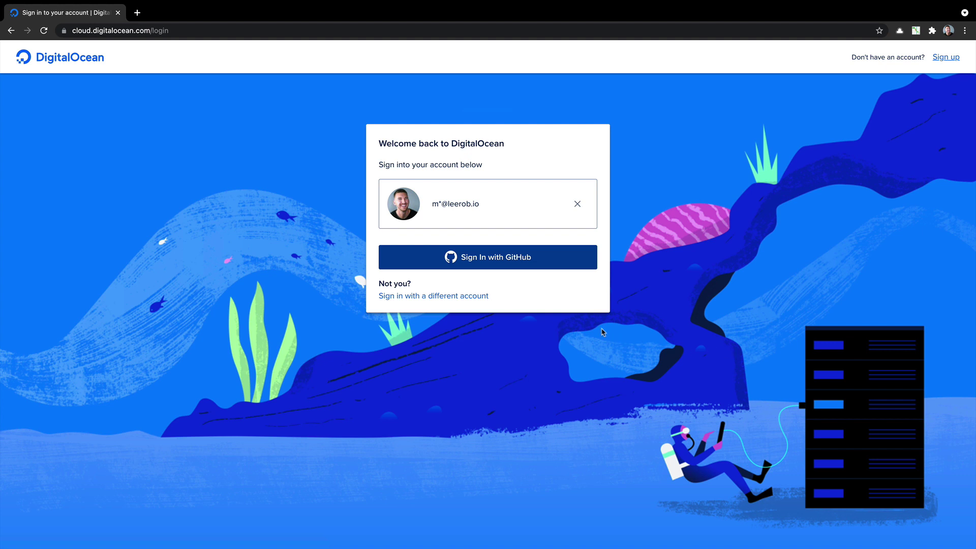
Sign in with GitHub and fill the database cluster form for PostgreSQL 13 in New York
click(534, 258)
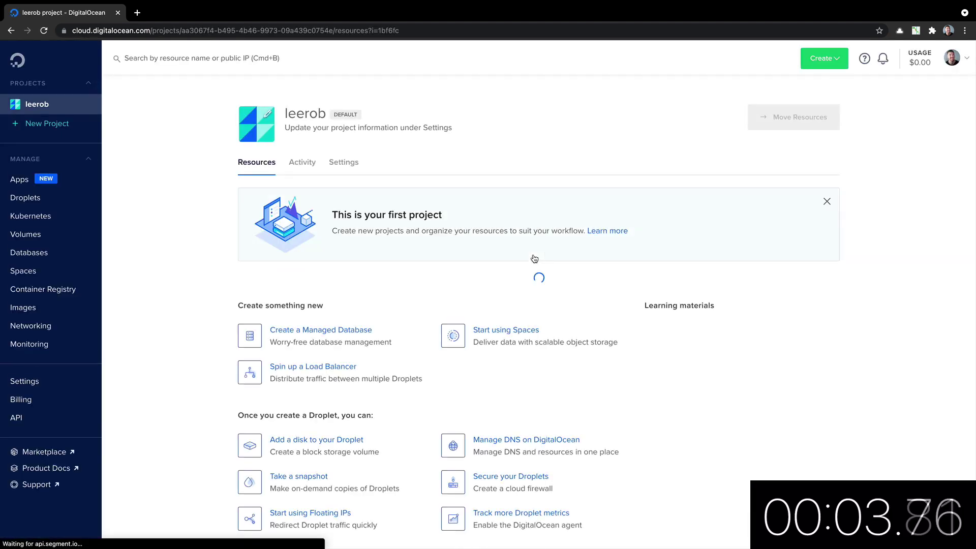
click(824, 59)
click(826, 178)
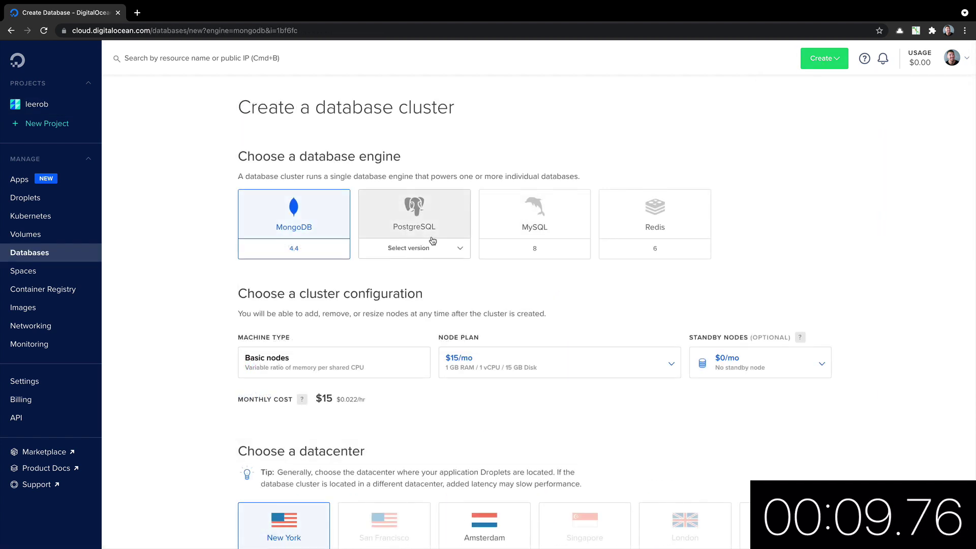
click(414, 211)
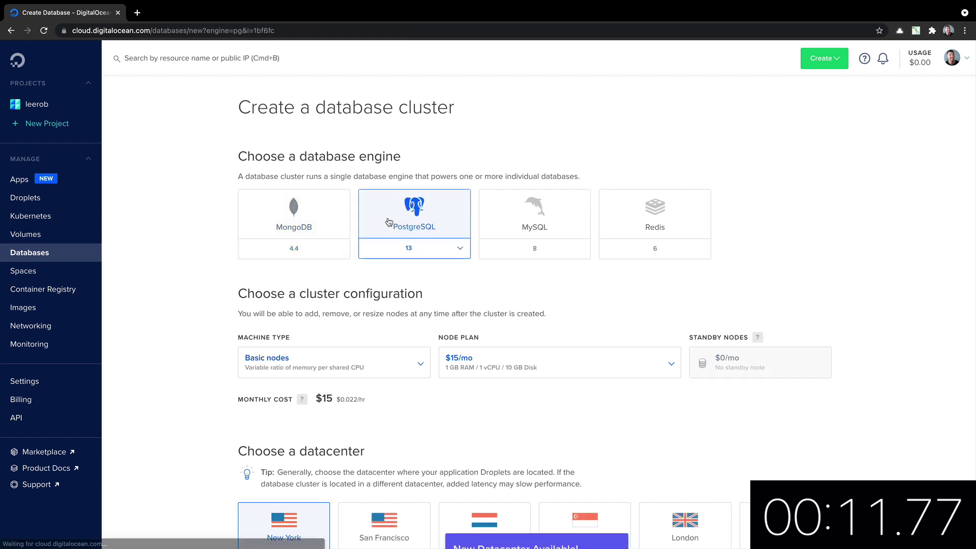
scroll(394, 350, down, 1)
scroll(394, 350, down, 6)
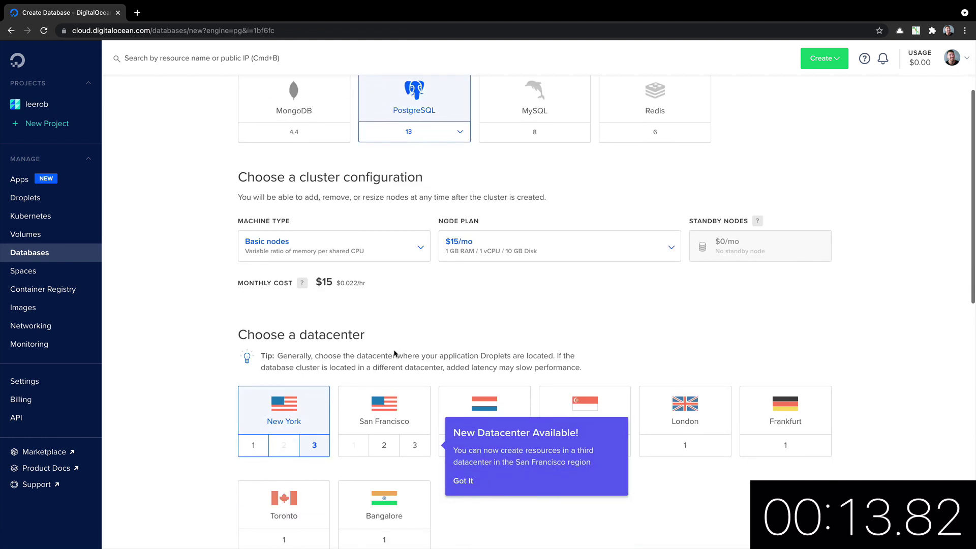
scroll(394, 350, down, 5)
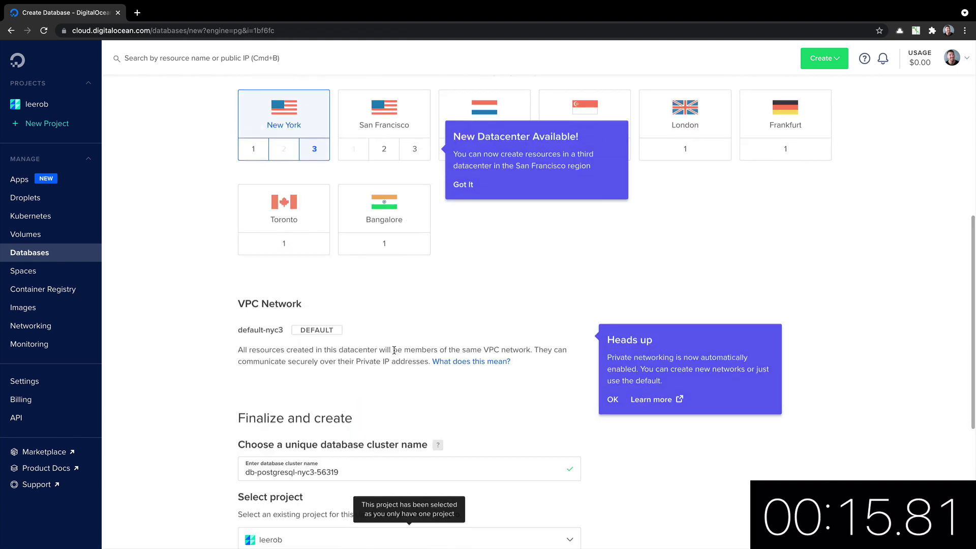
scroll(394, 350, down, 4)
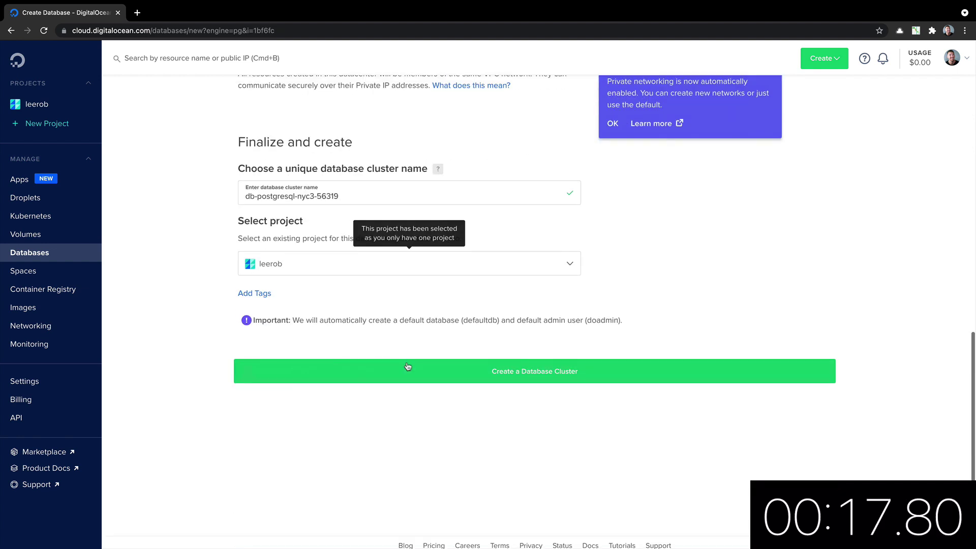
Create cluster db-postgresql-nyc3-56319 and wait on its Overview until it is ready
click(411, 370)
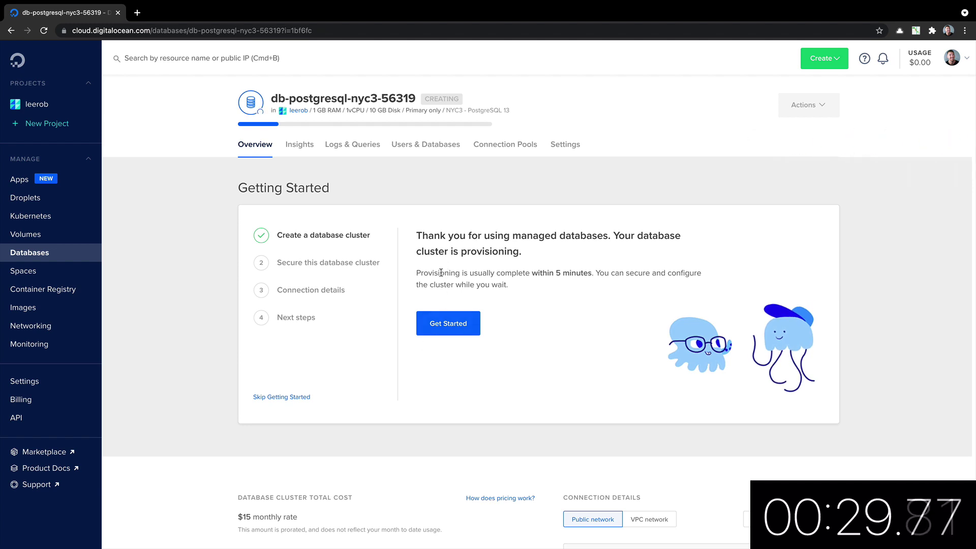
drag(630, 273, 405, 280)
click(488, 277)
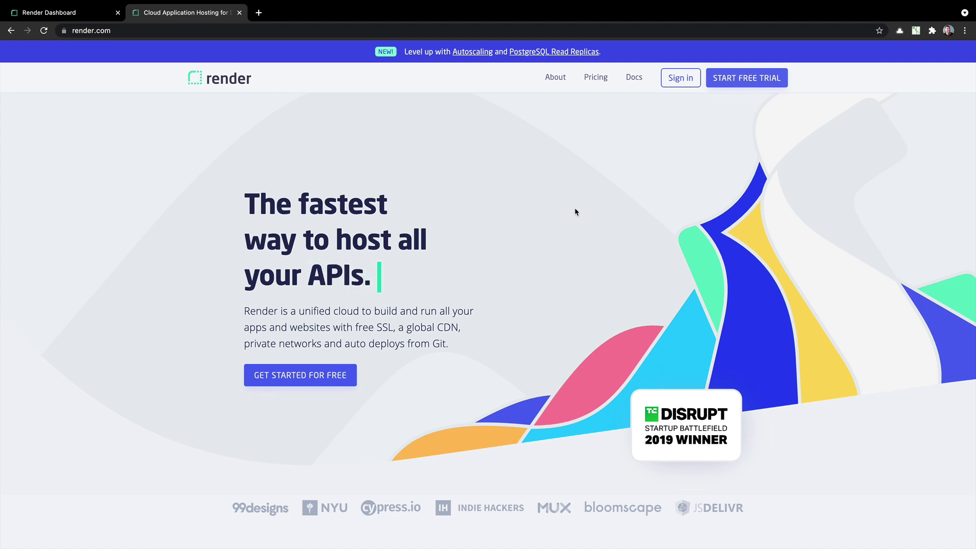
Sign in to Render with GitHub, create PostgreSQL database 'video', and review its connection details
click(674, 86)
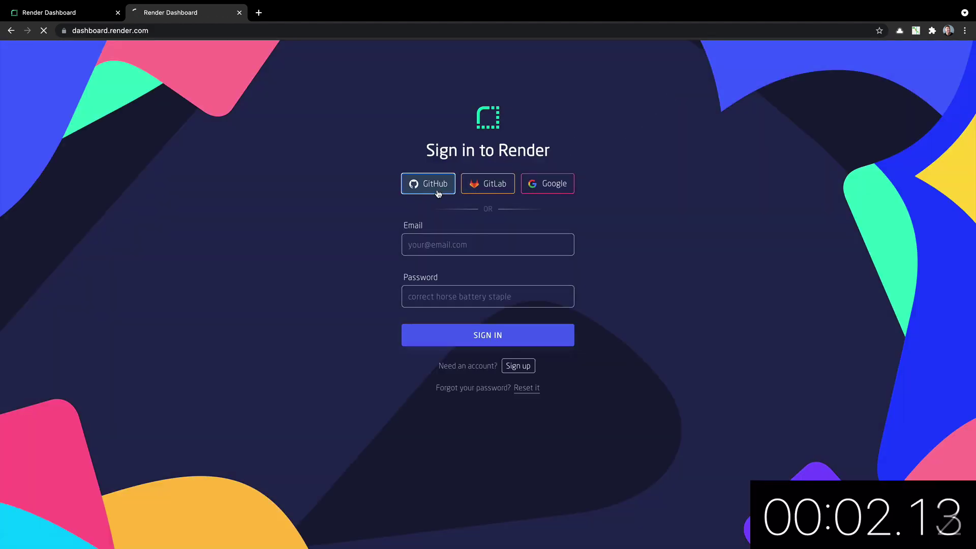
click(437, 186)
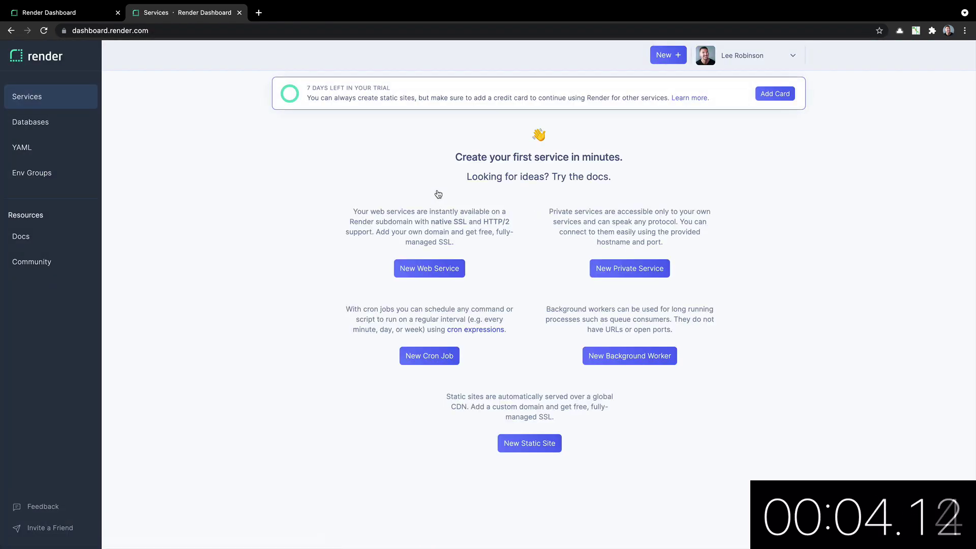
click(667, 55)
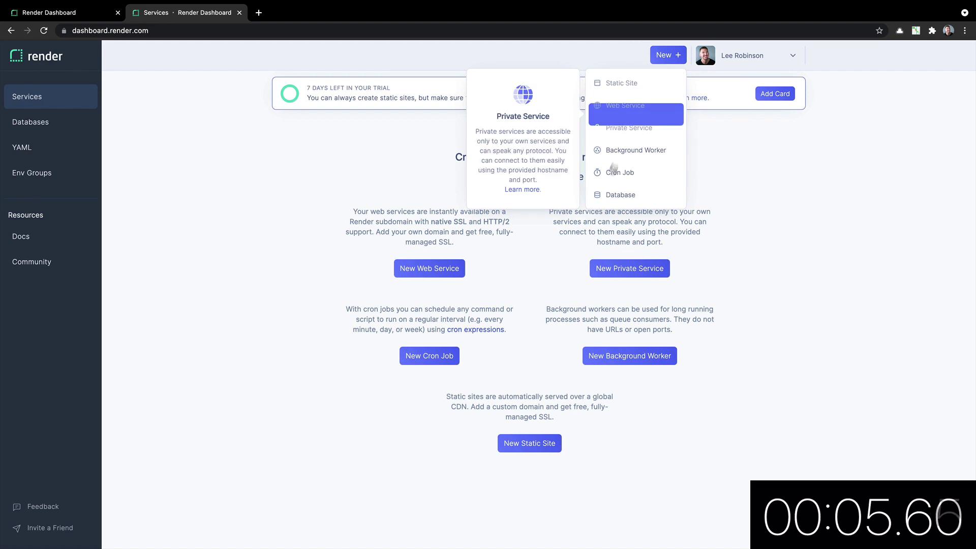
click(610, 194)
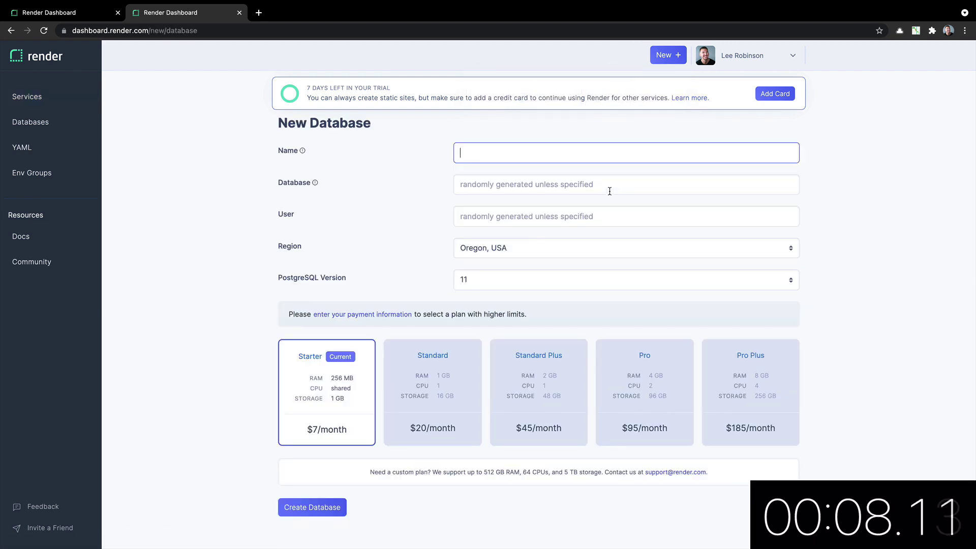
text(video)
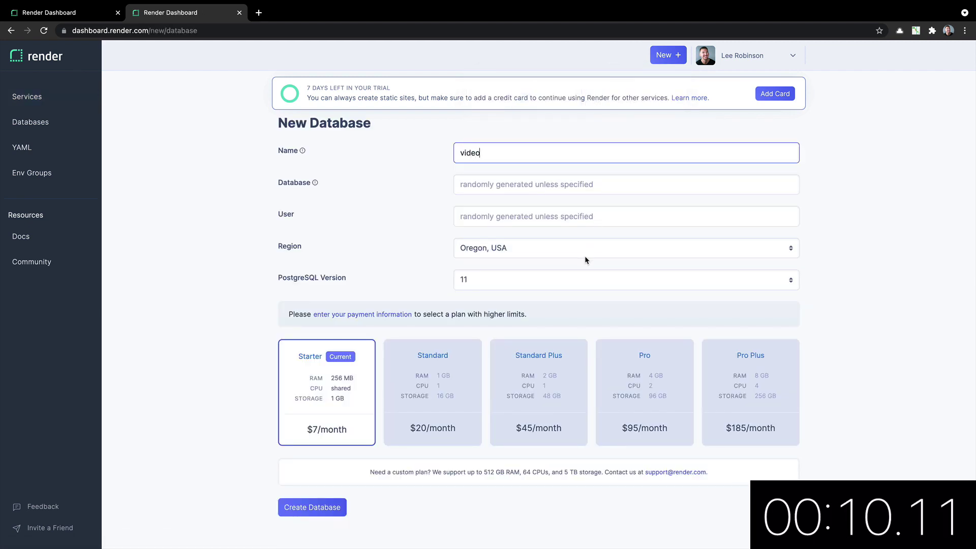
click(328, 507)
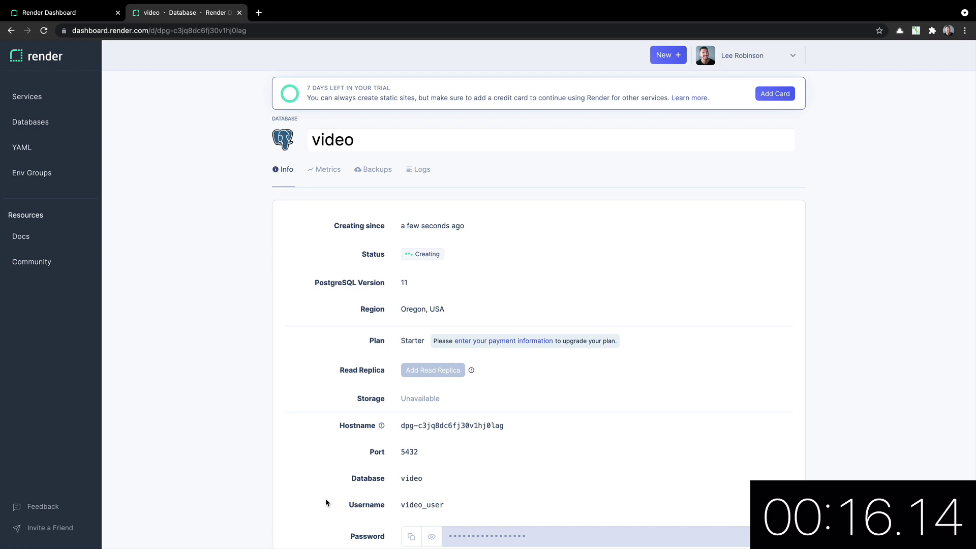
scroll(488, 224, down, 2)
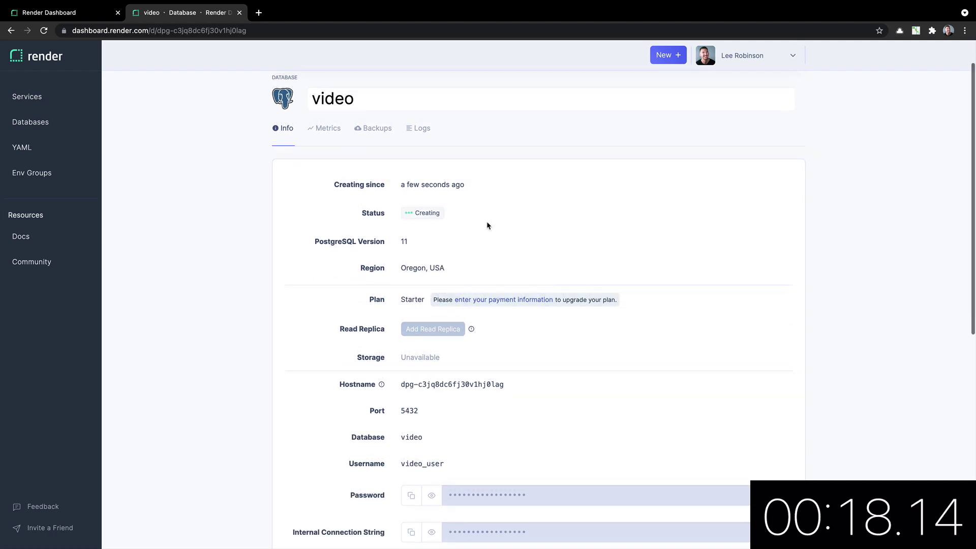
scroll(487, 225, down, 2)
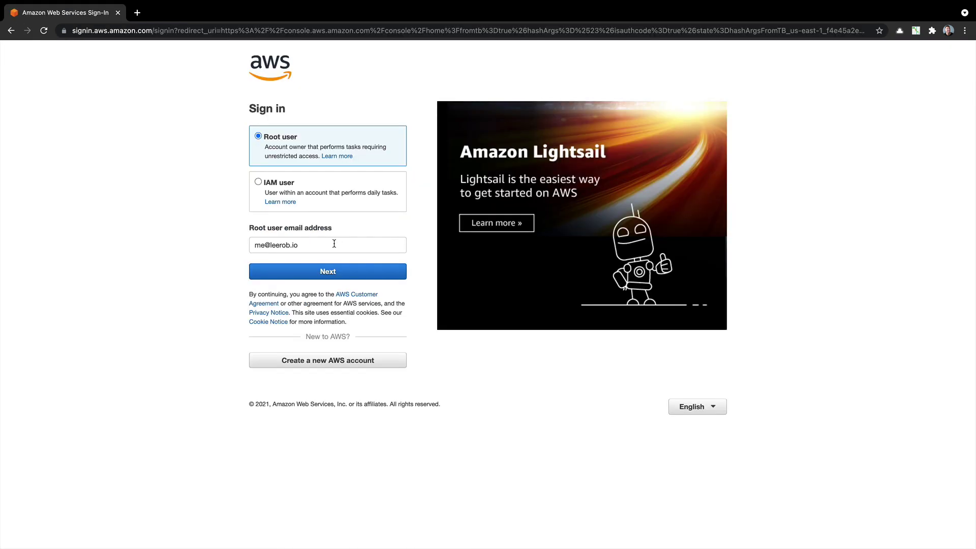
Sign in to AWS as root, passing the security check on the second try and autofilling the password
click(335, 268)
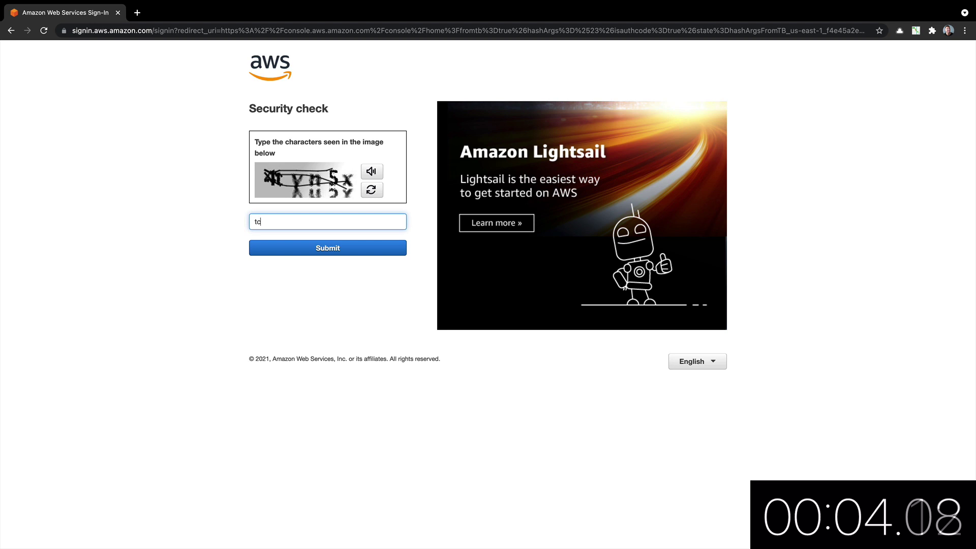
text(yn)
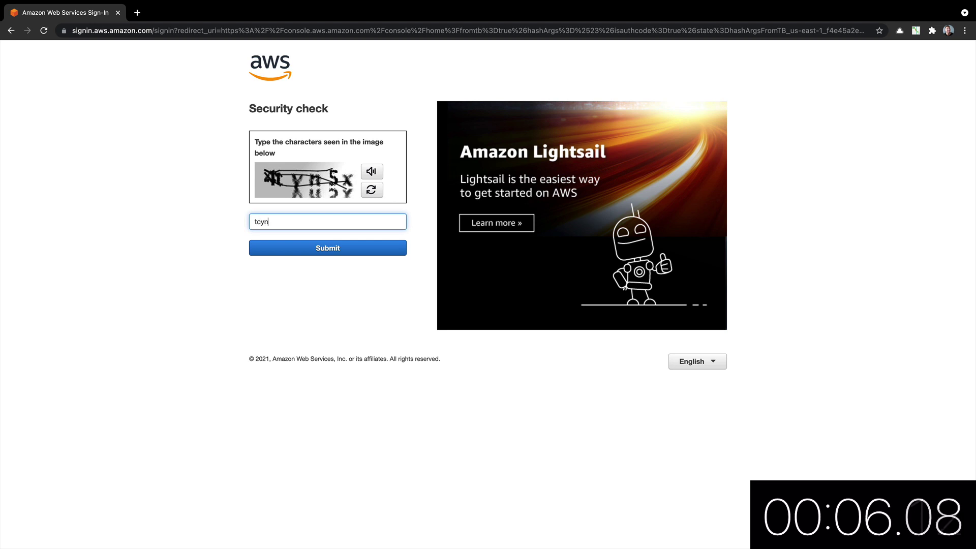
text(5x)
key(Return)
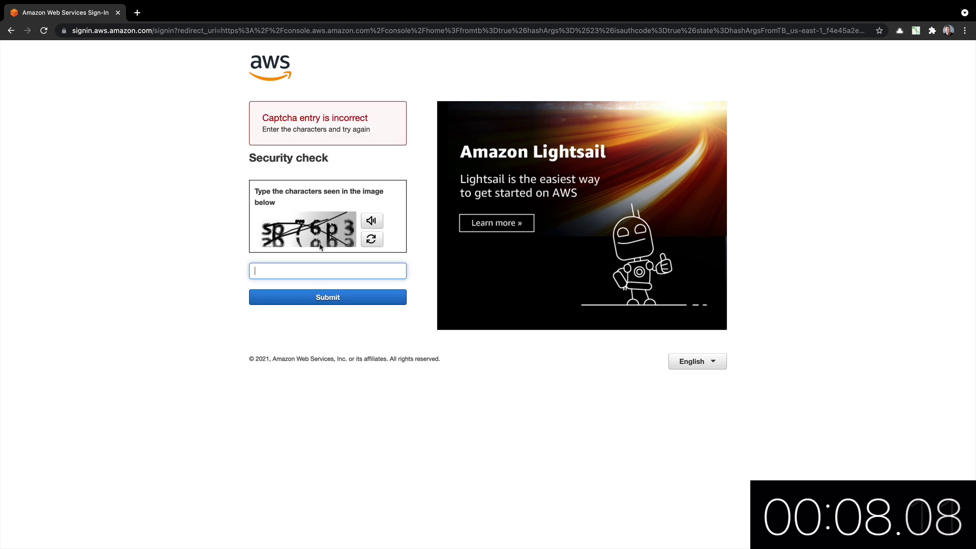
text(sp76)
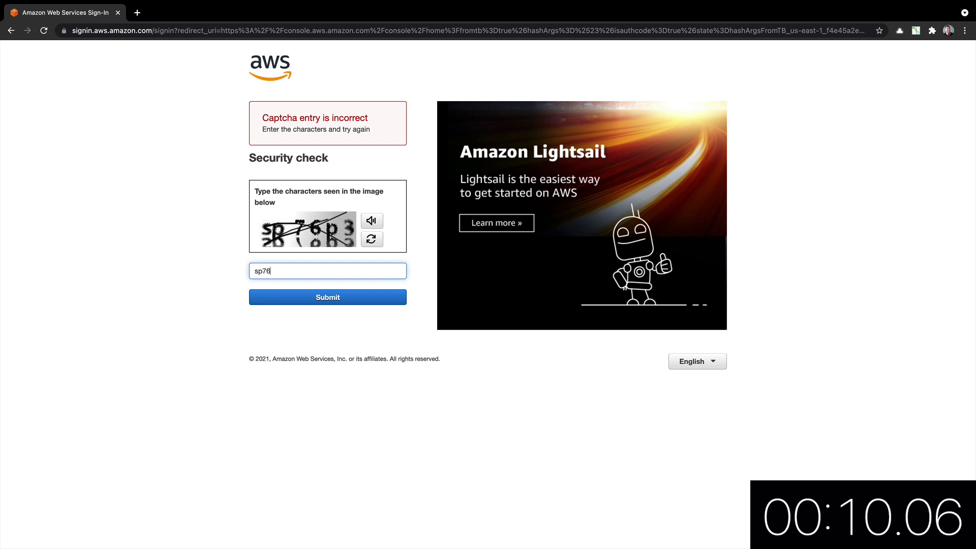
text(p3)
key(Return)
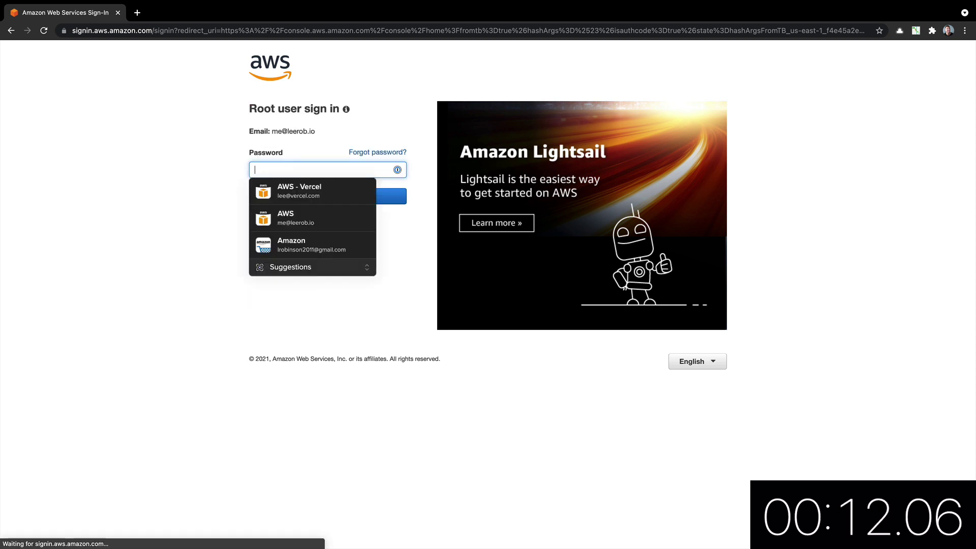
click(358, 215)
right_click(358, 195)
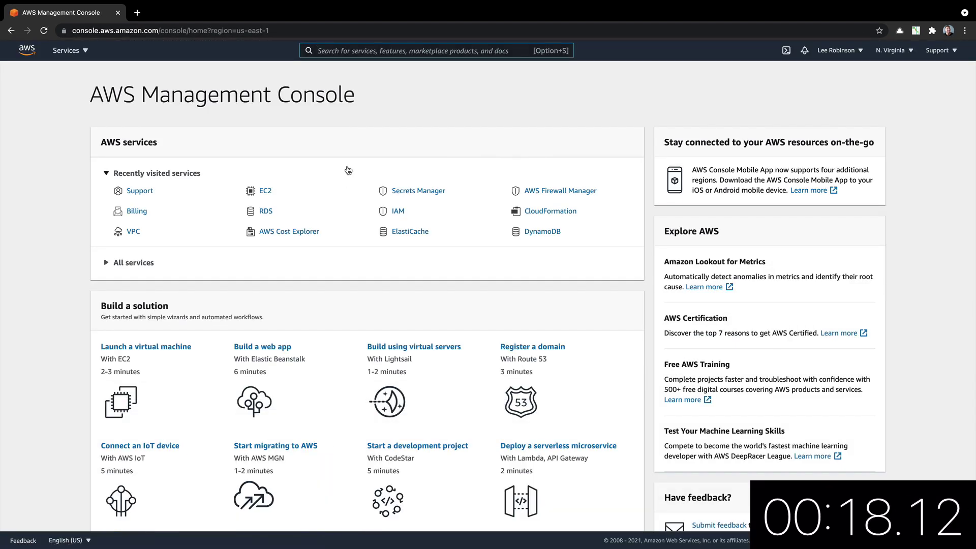
Open RDS via a 'sql' search and start an Easy create Aurora MySQL Dev/Test database-1
text(sql)
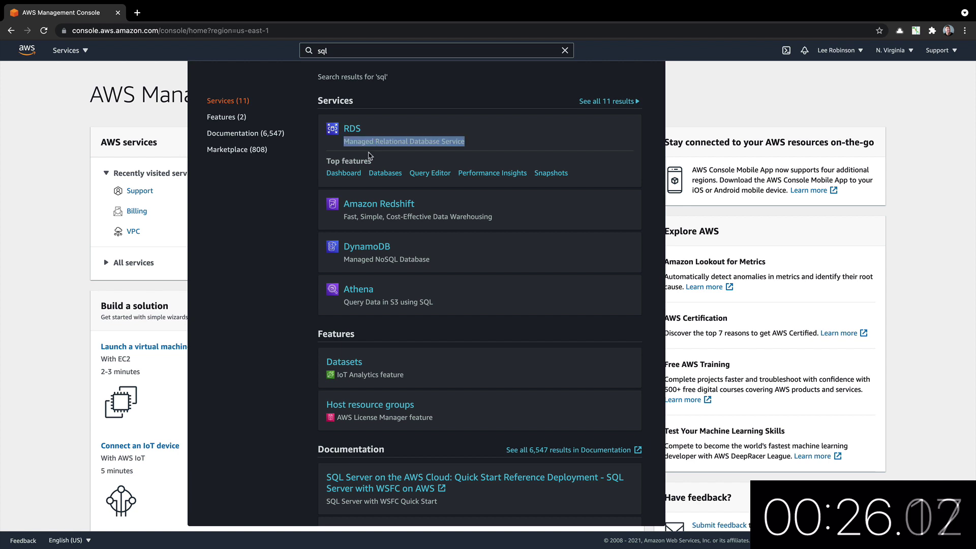
click(351, 131)
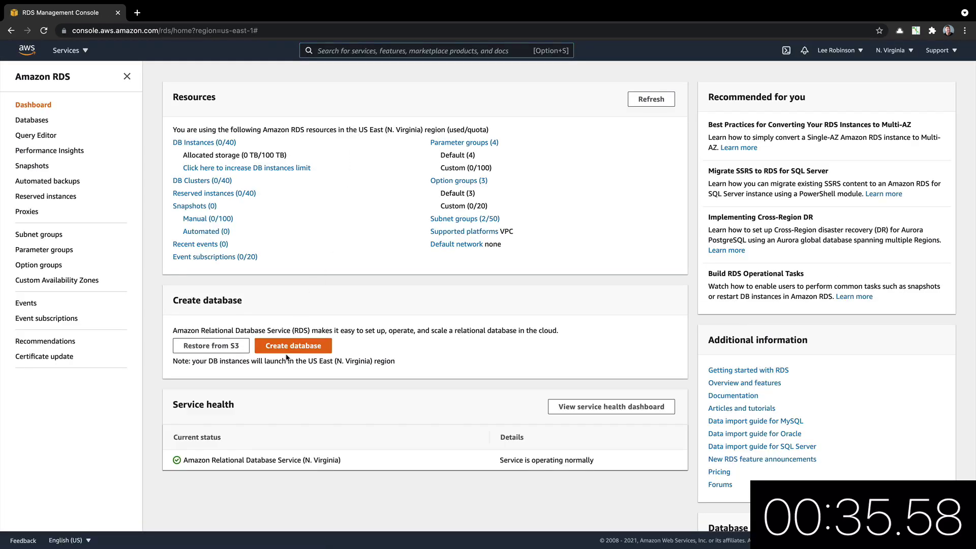
click(290, 346)
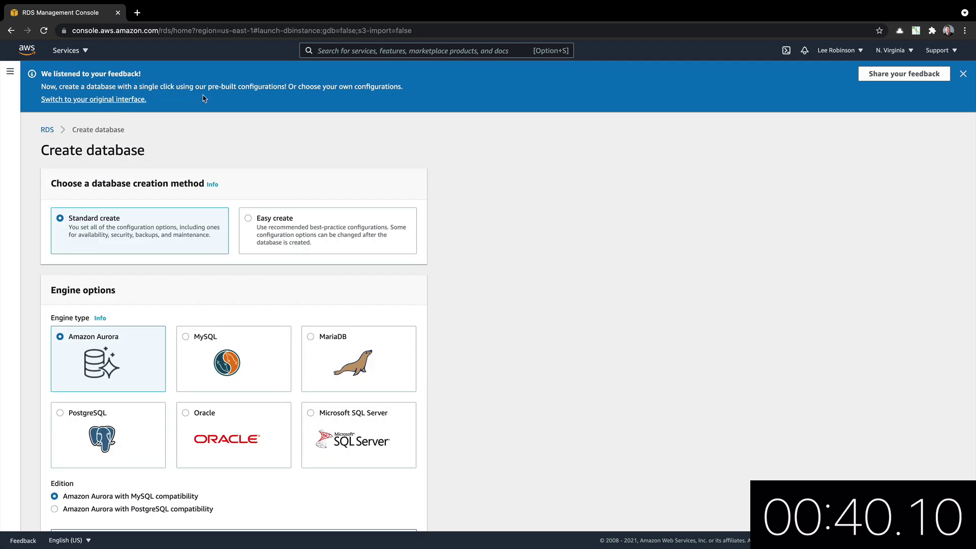
click(249, 219)
scroll(103, 369, down, 3)
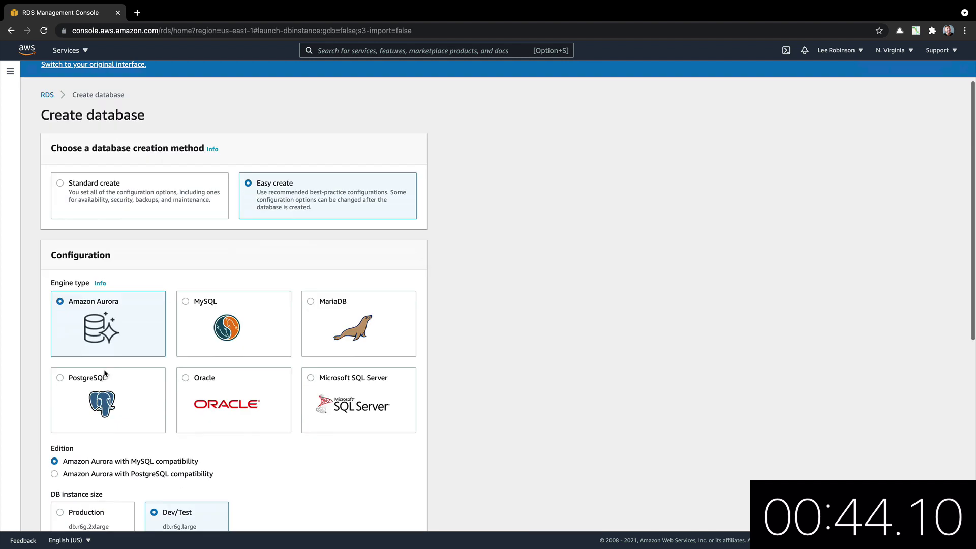
scroll(124, 364, down, 2)
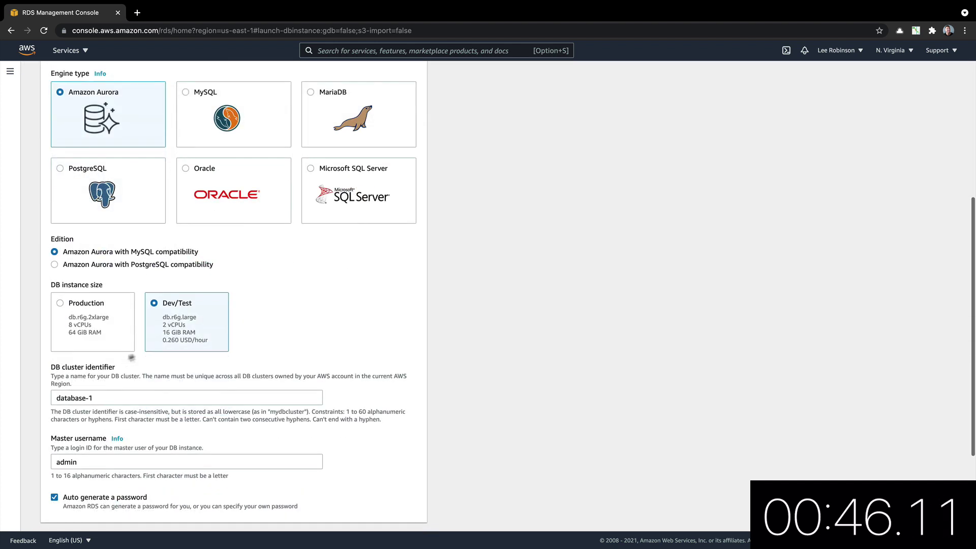
scroll(167, 343, down, 3)
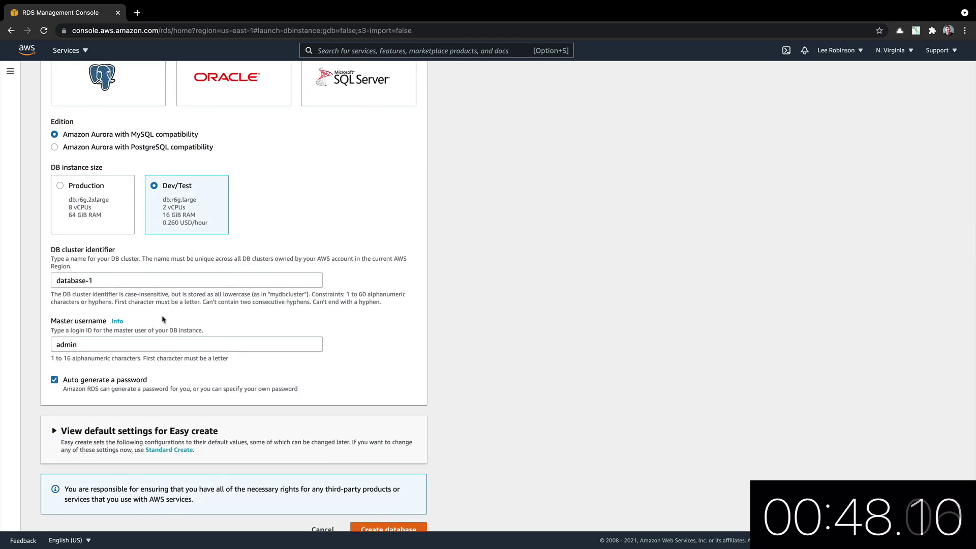
Create the Aurora MySQL cluster database-1 and wait until it shows Available
click(395, 513)
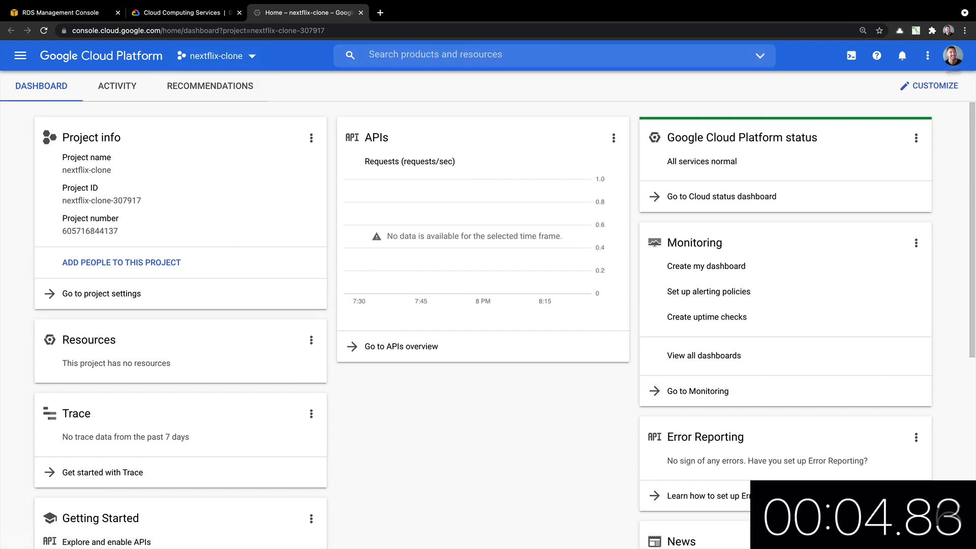
Create the new Google Cloud project My Project 79067
click(216, 56)
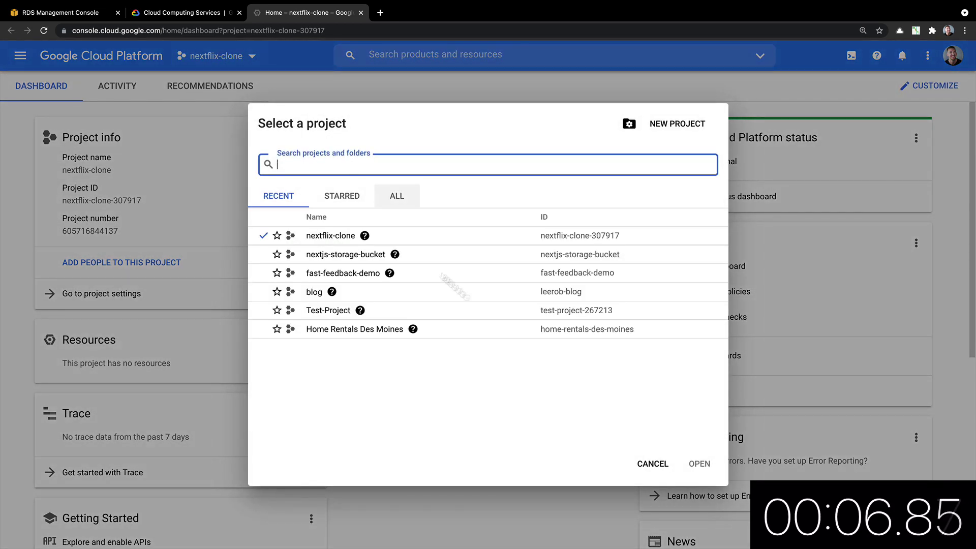
click(693, 123)
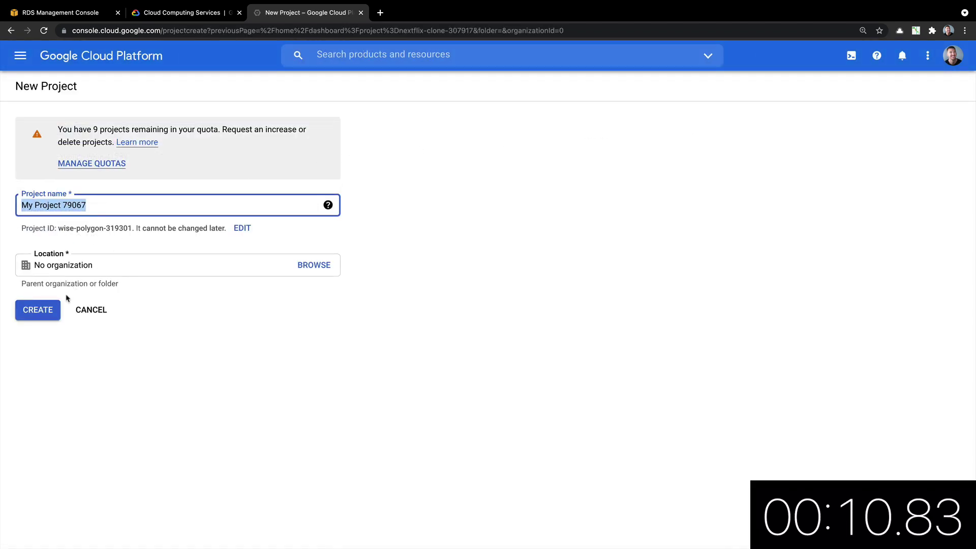
click(48, 309)
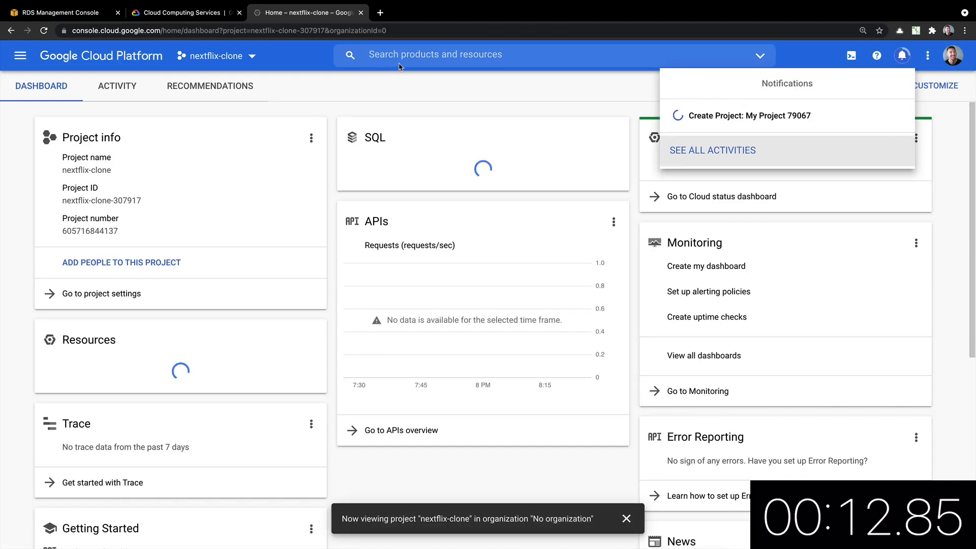
Search 'sql' to reach Cloud SQL, which prompts for a billing account
click(402, 61)
click(403, 61)
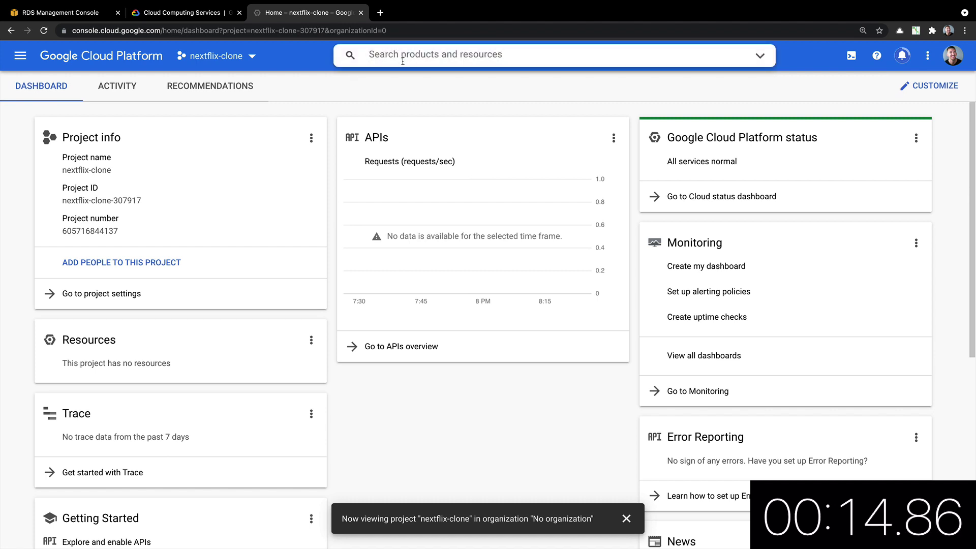
text(sql)
key(Return)
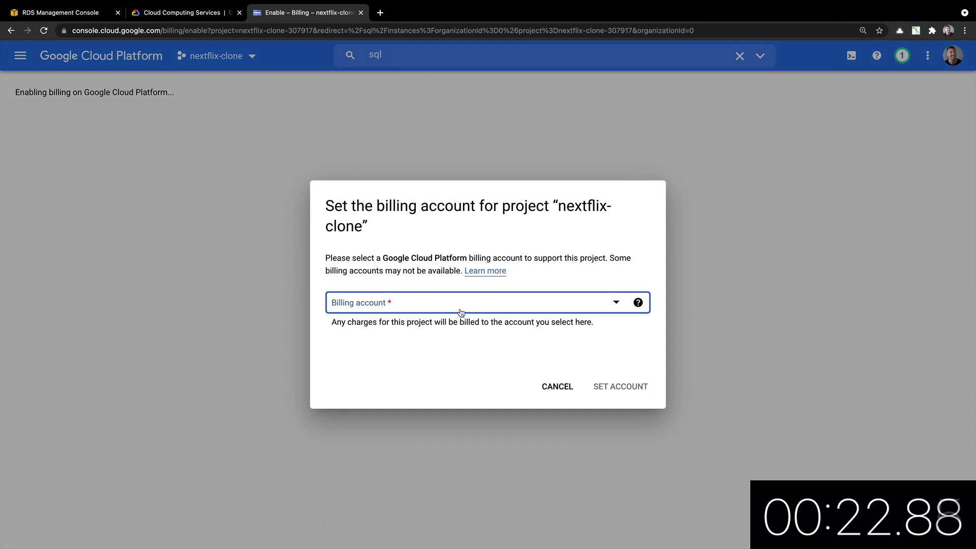
Cancel the billing prompt and switch to the My Project 79067 project
click(347, 97)
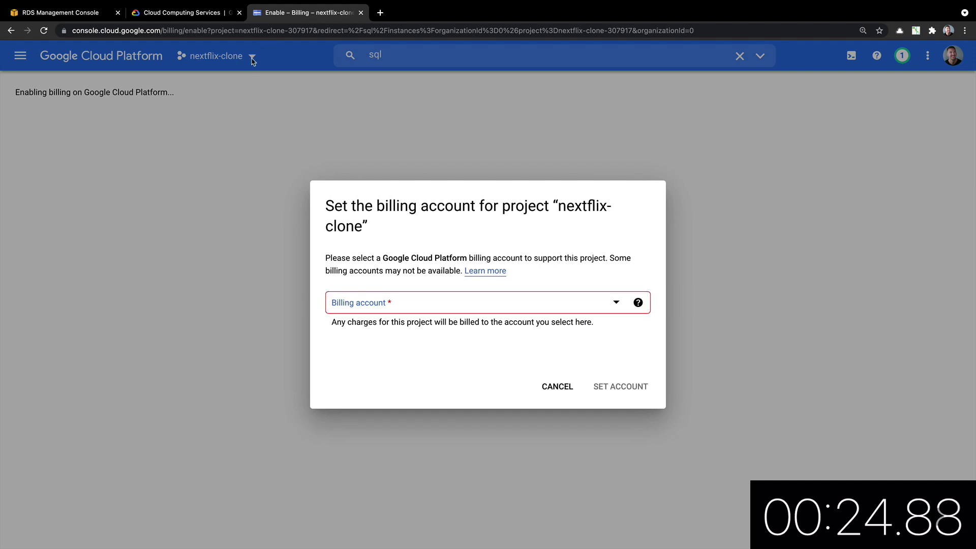
click(565, 388)
click(238, 56)
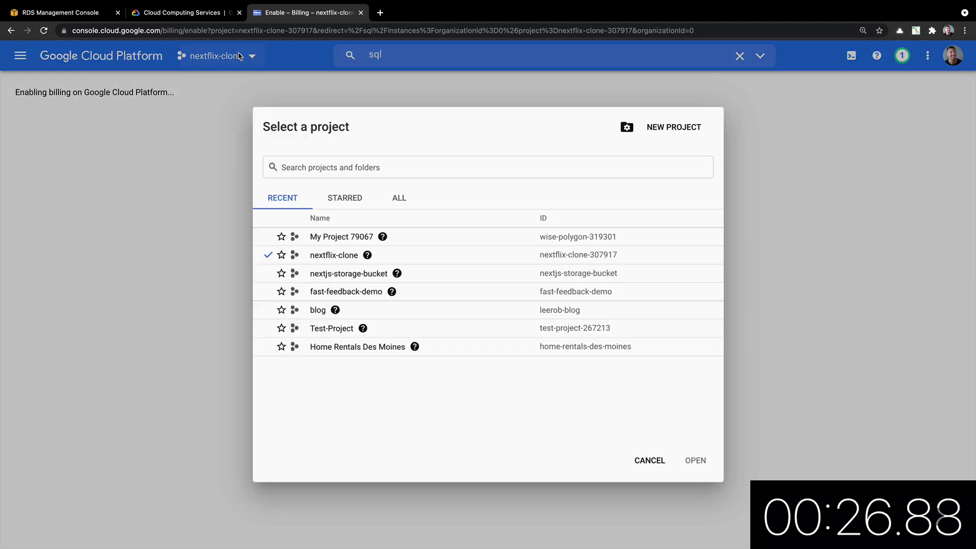
click(355, 241)
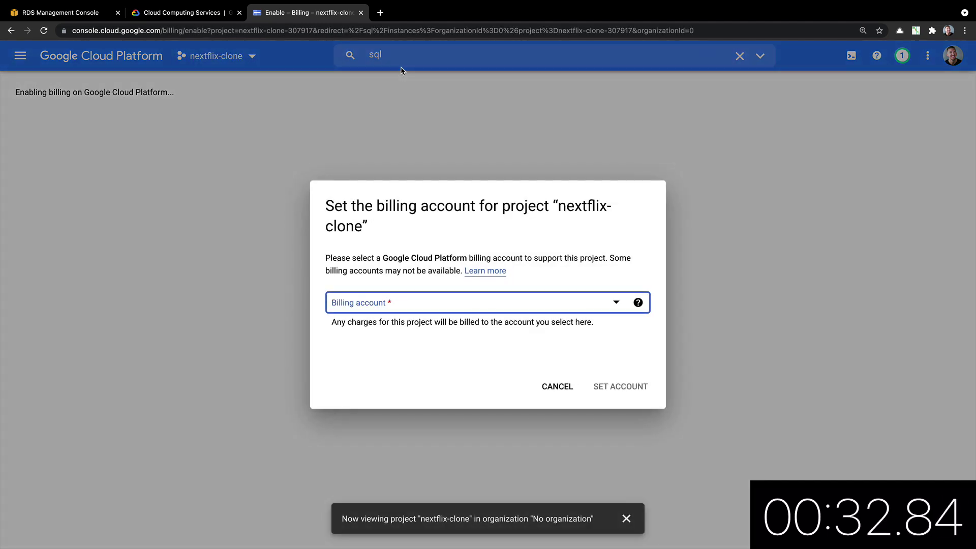
Try attaching the Firebase Payment billing account, dismiss the failure, and cancel
click(492, 305)
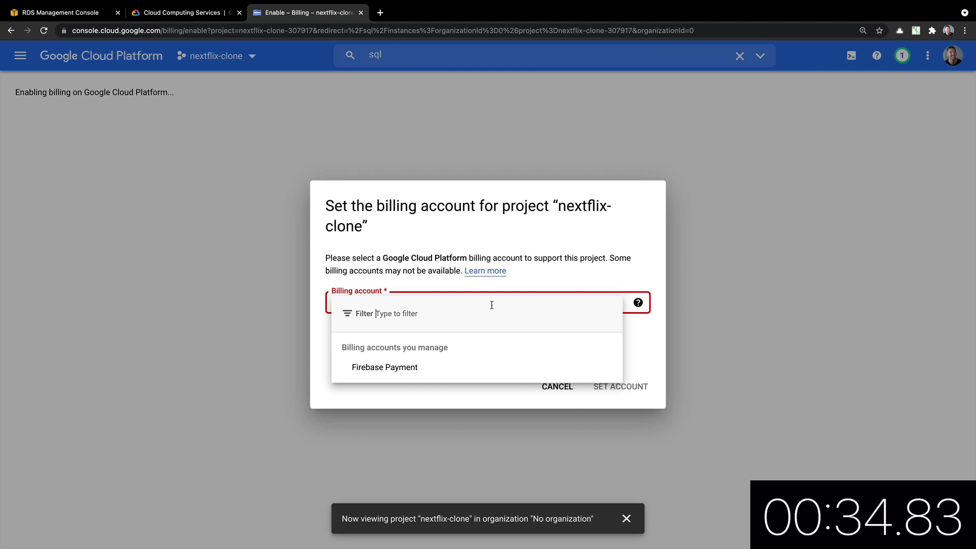
click(421, 370)
click(594, 390)
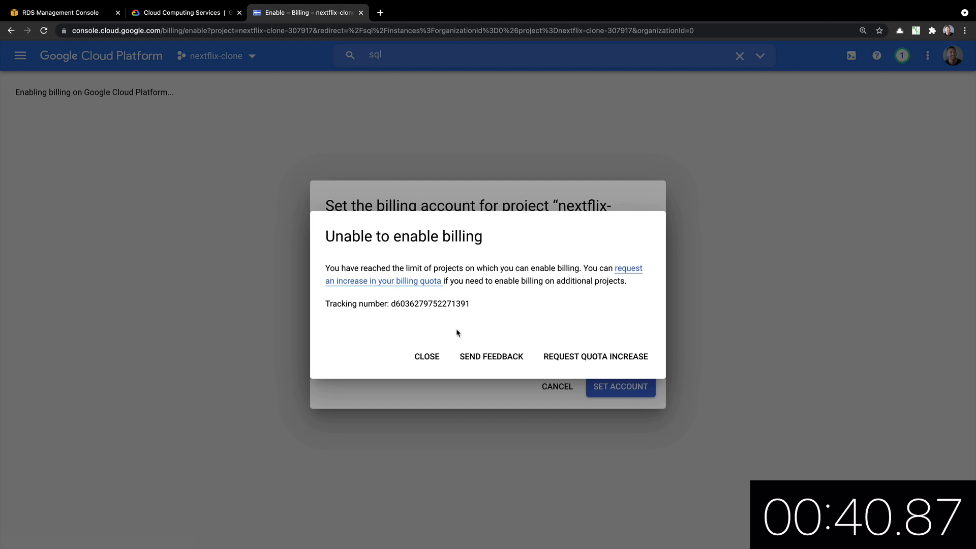
click(439, 356)
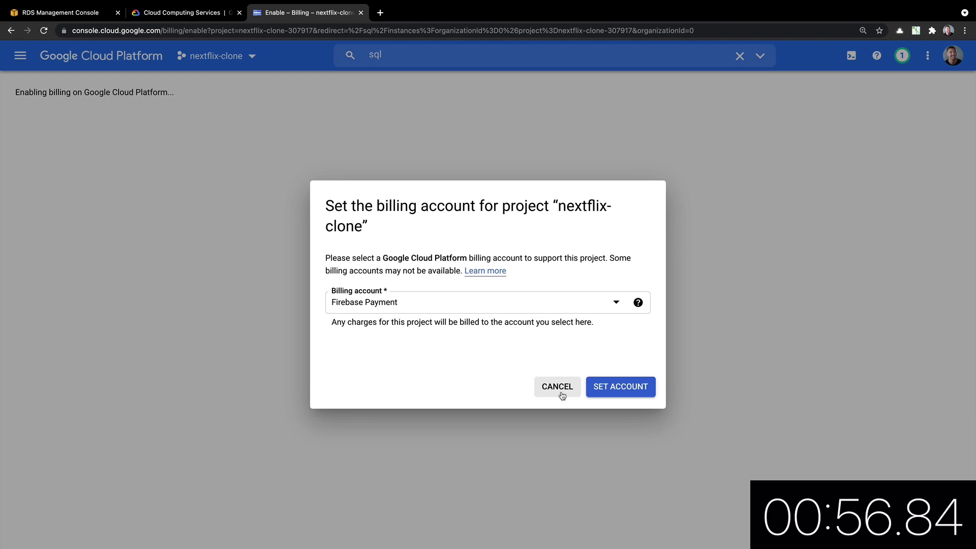
click(561, 395)
click(225, 55)
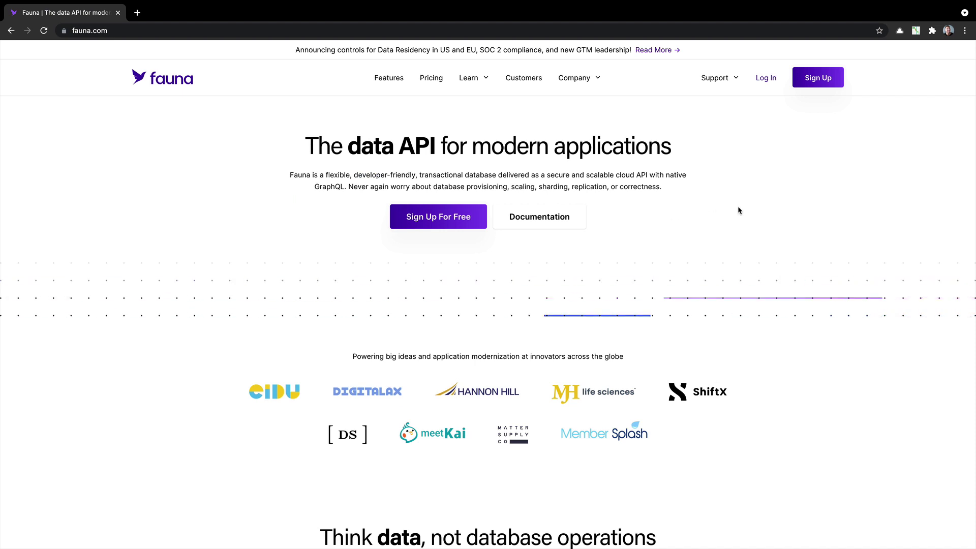
Log in to Fauna and create a 'video' database in the United States (US) region group
click(766, 78)
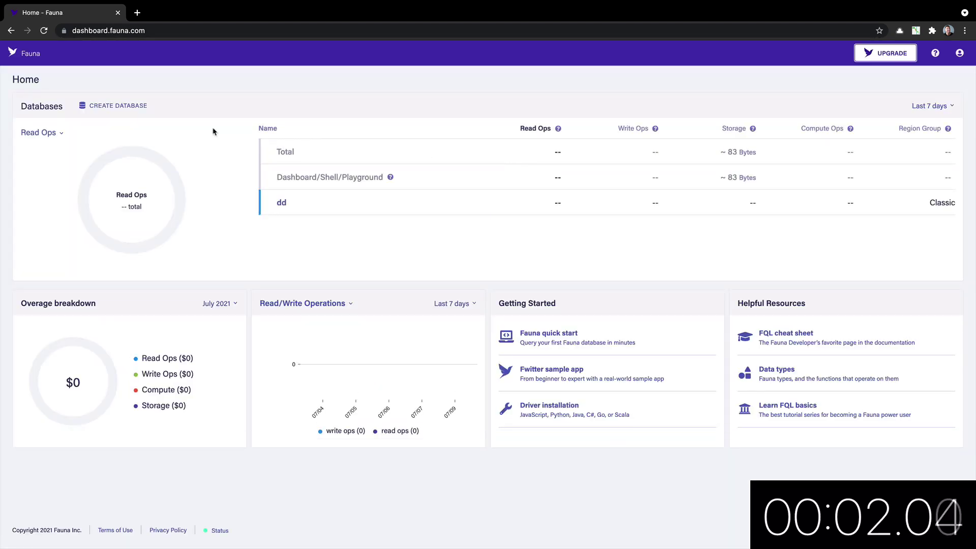
click(120, 107)
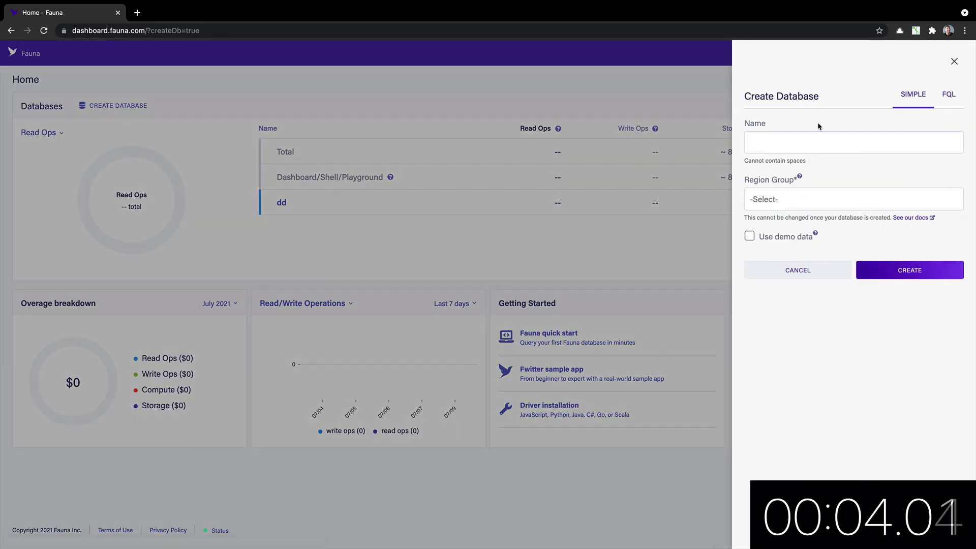
click(820, 138)
text(video)
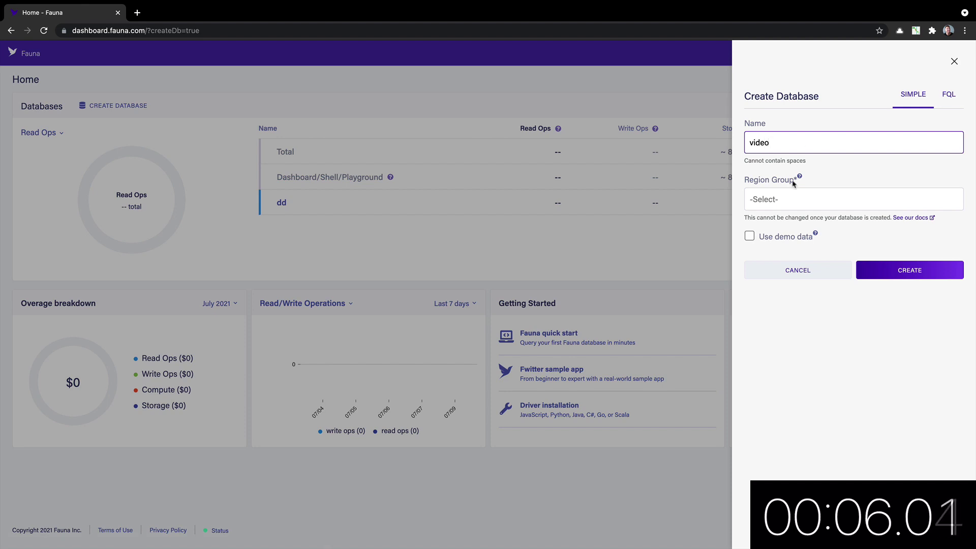
click(790, 198)
click(806, 245)
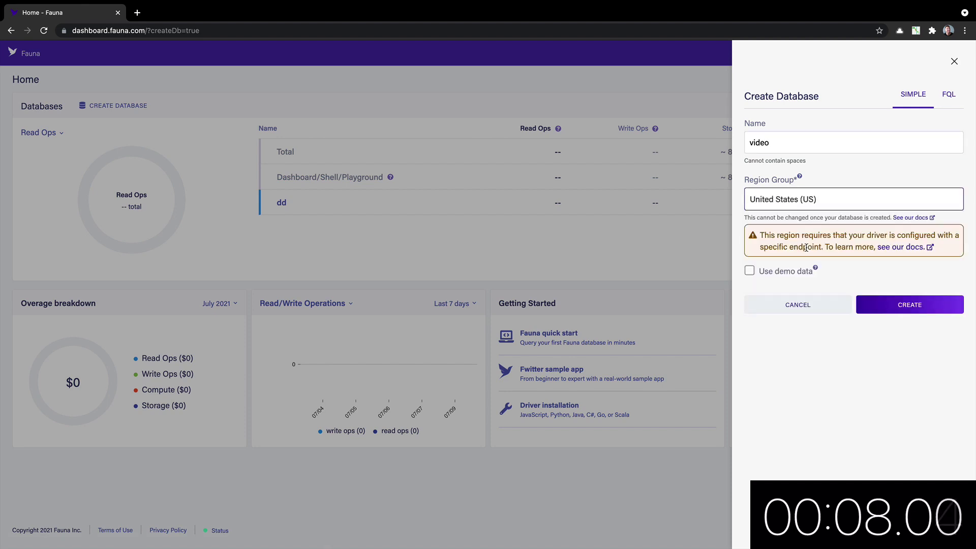
click(884, 304)
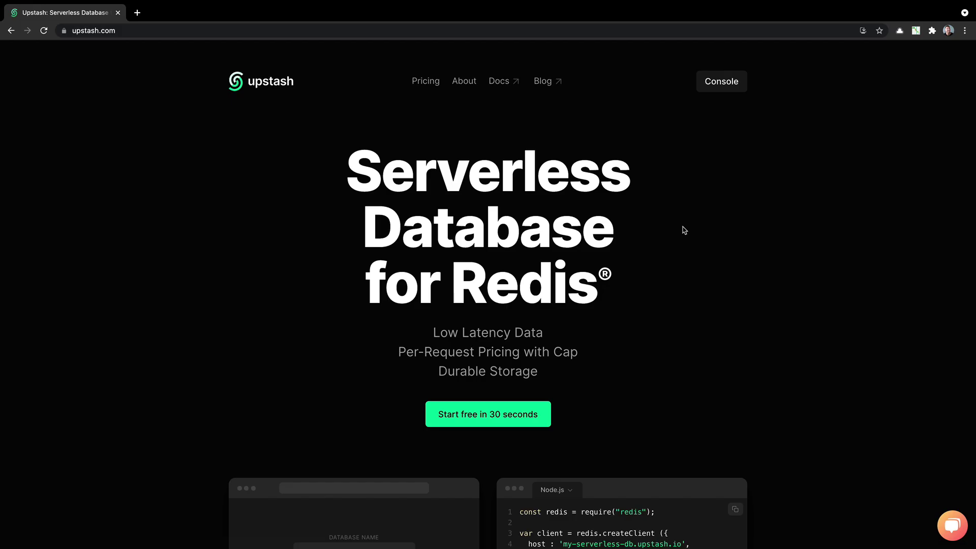
Create Upstash database 'video' in GCP US-CENTRAL-1 (Iowa), with TLS and Multi Zone Replication ticked
click(719, 85)
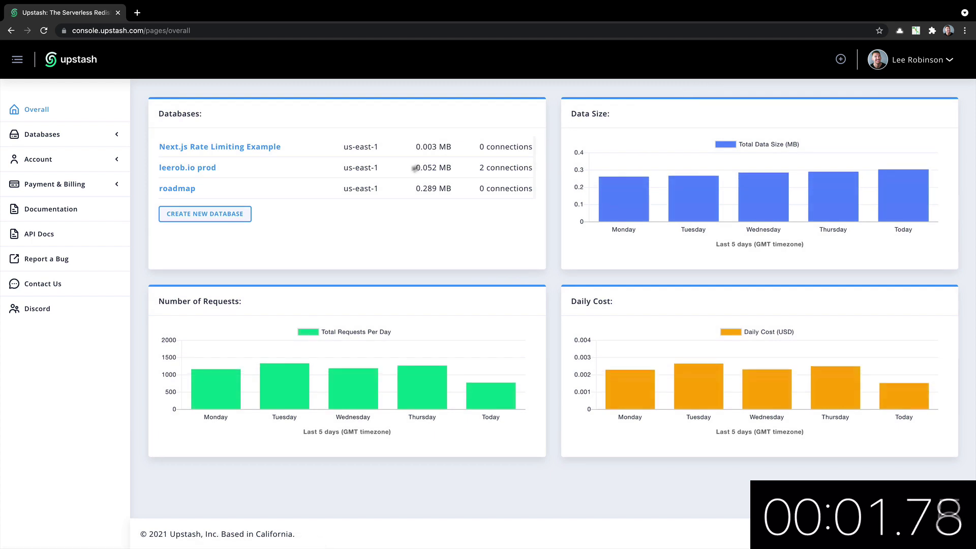
click(243, 213)
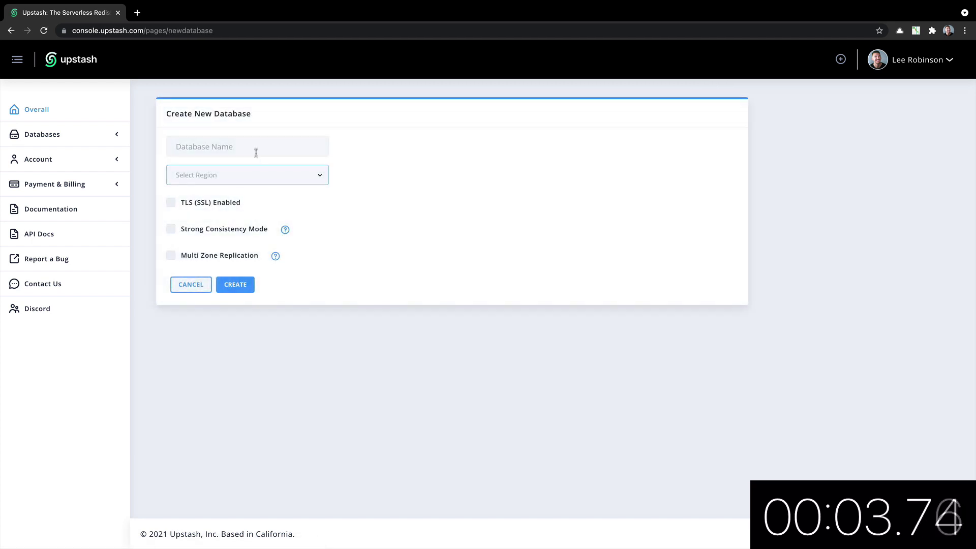
click(257, 146)
text(video)
click(254, 173)
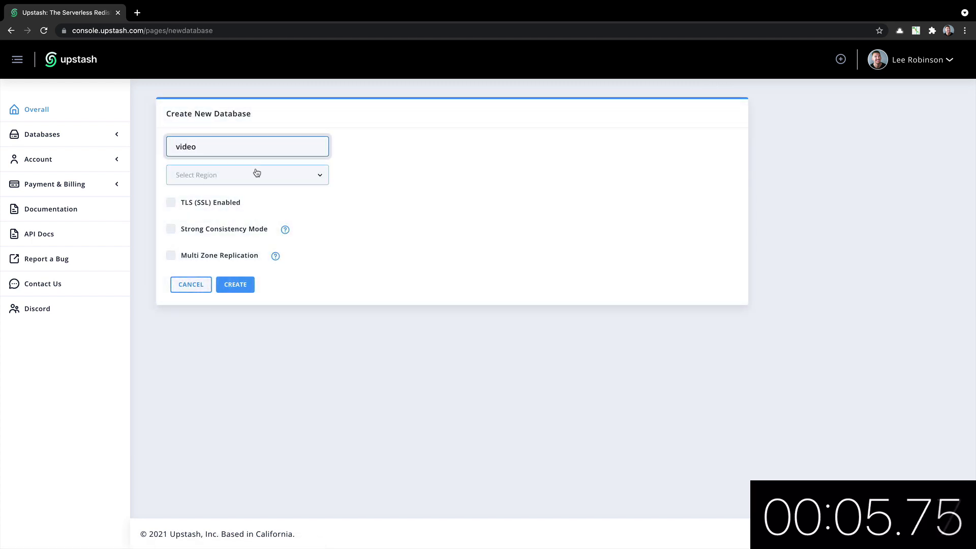
click(253, 222)
click(195, 206)
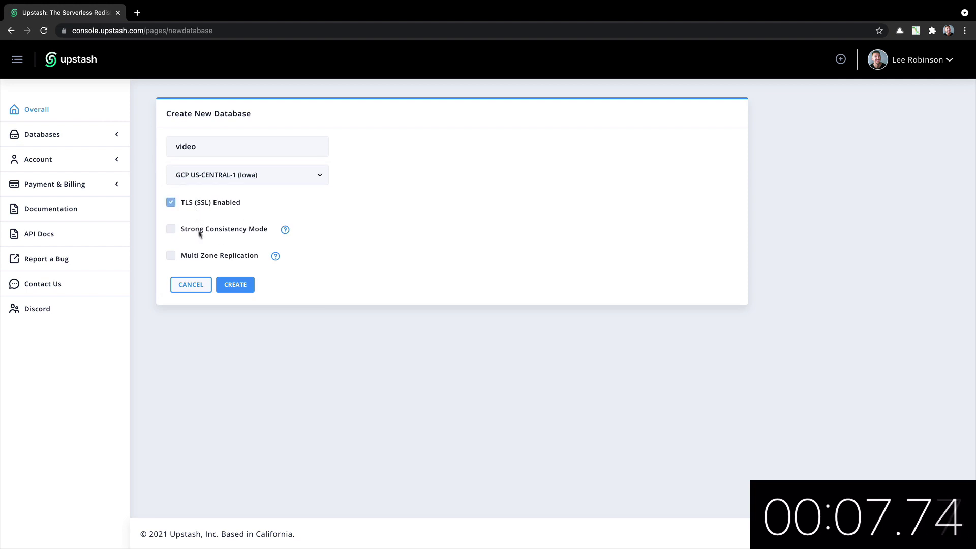
click(200, 255)
click(233, 285)
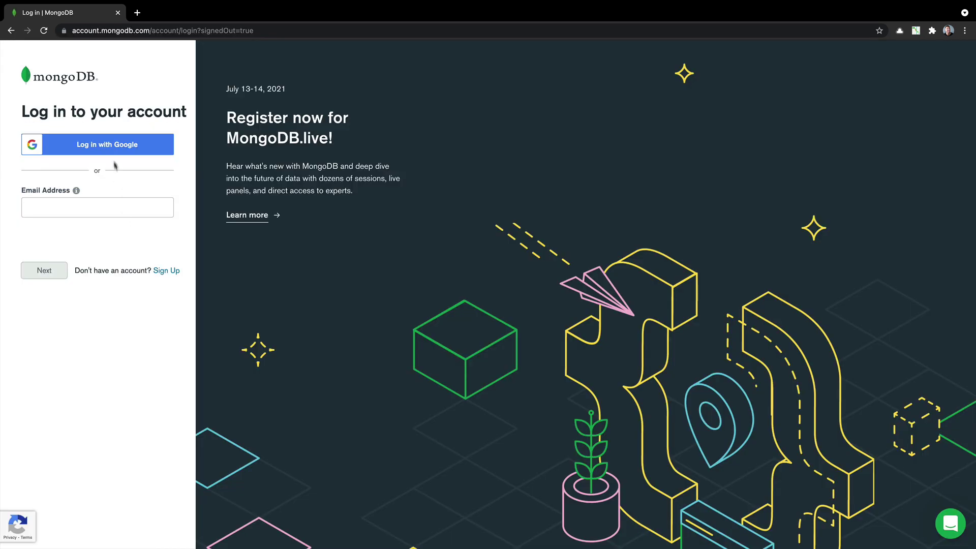
Log in to MongoDB Atlas with Google and open the free Shared cluster form (AWS us-east-1, M0)
click(120, 146)
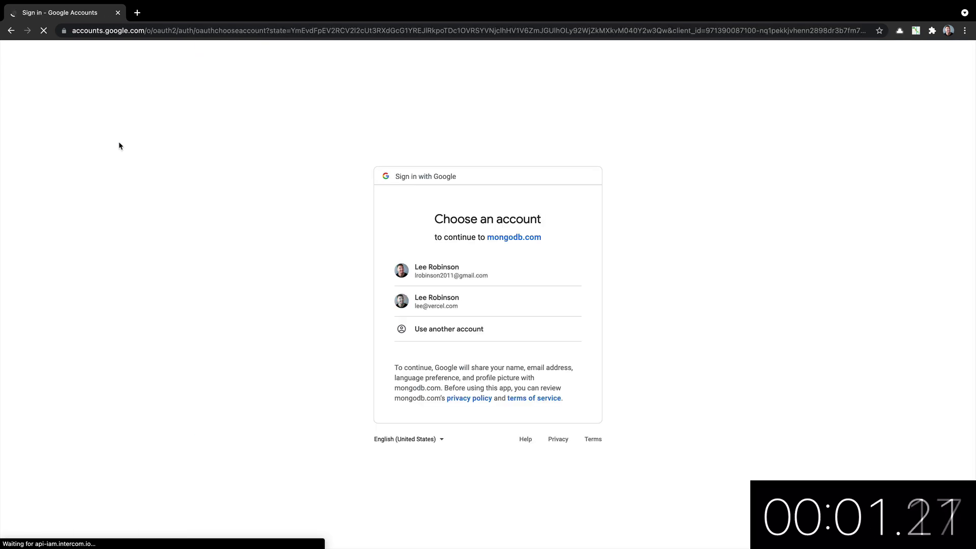
click(465, 275)
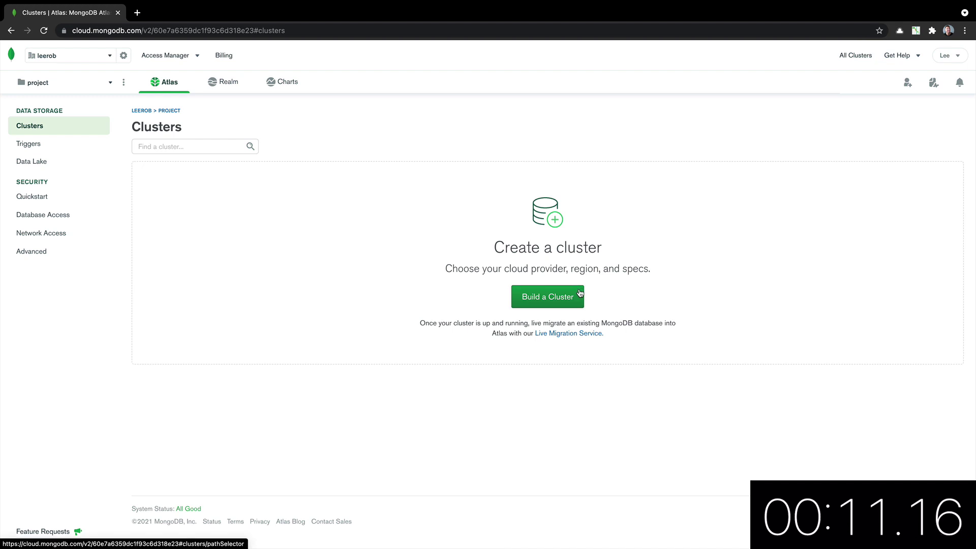
click(548, 296)
click(620, 368)
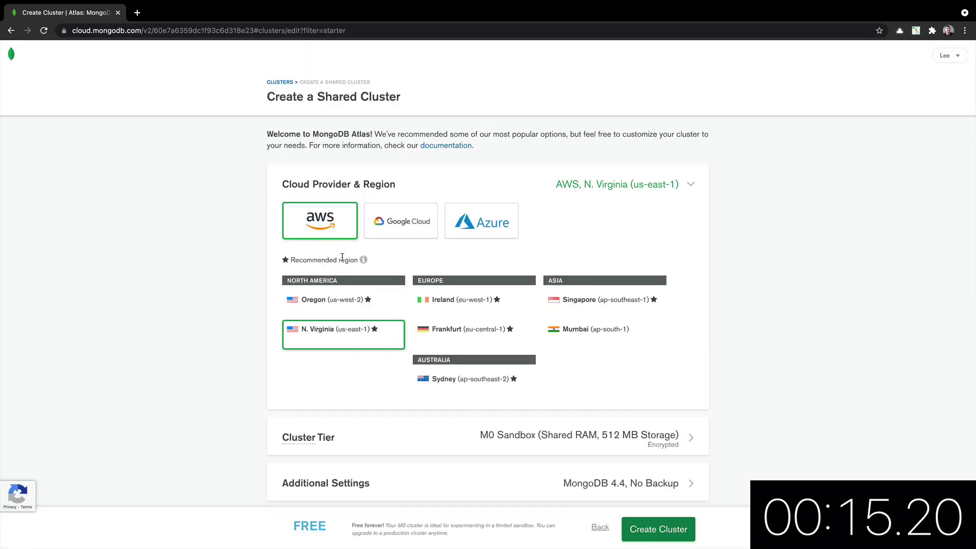
scroll(521, 291, down, 3)
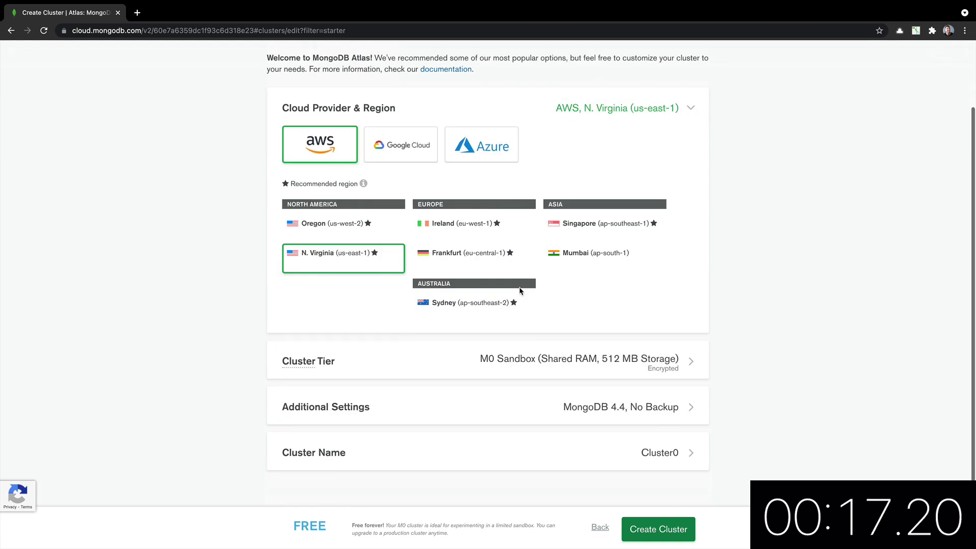
Create the free M0 cluster and a database user 'testest' with a password
click(676, 534)
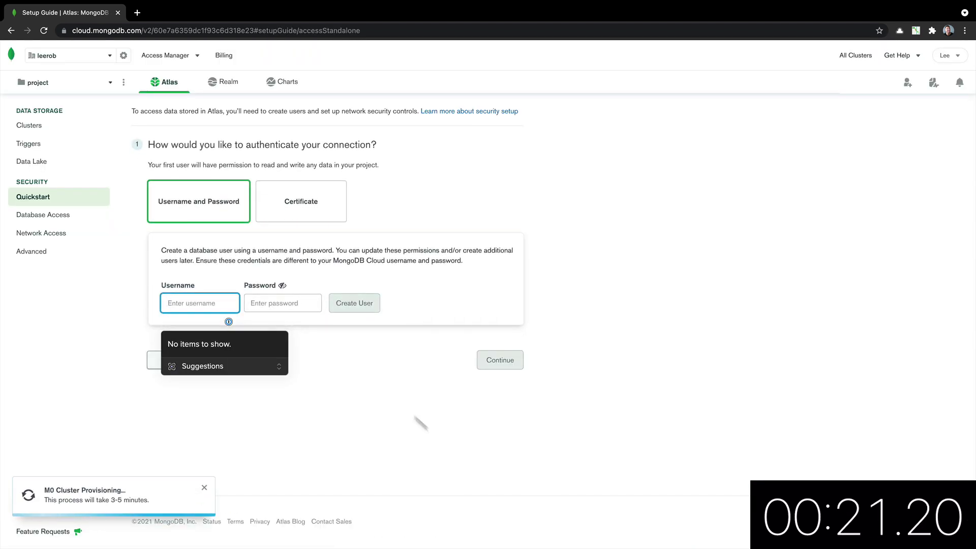
text(te)
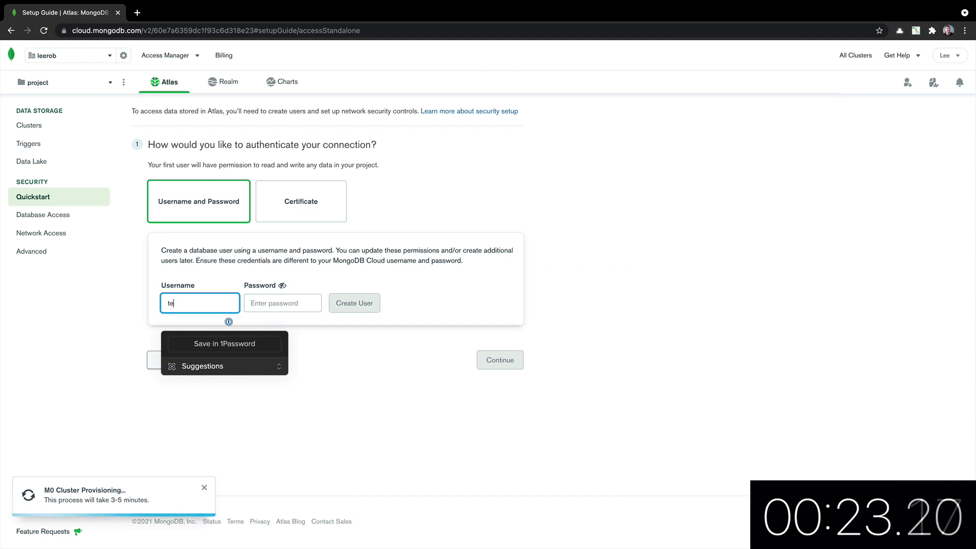
text(stest)
key(Tab)
text(••••••••)
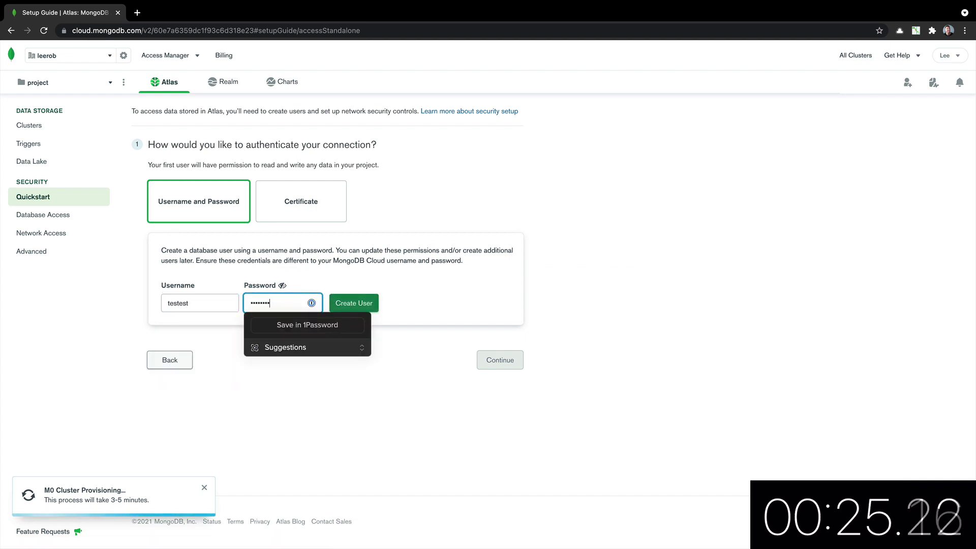
click(365, 302)
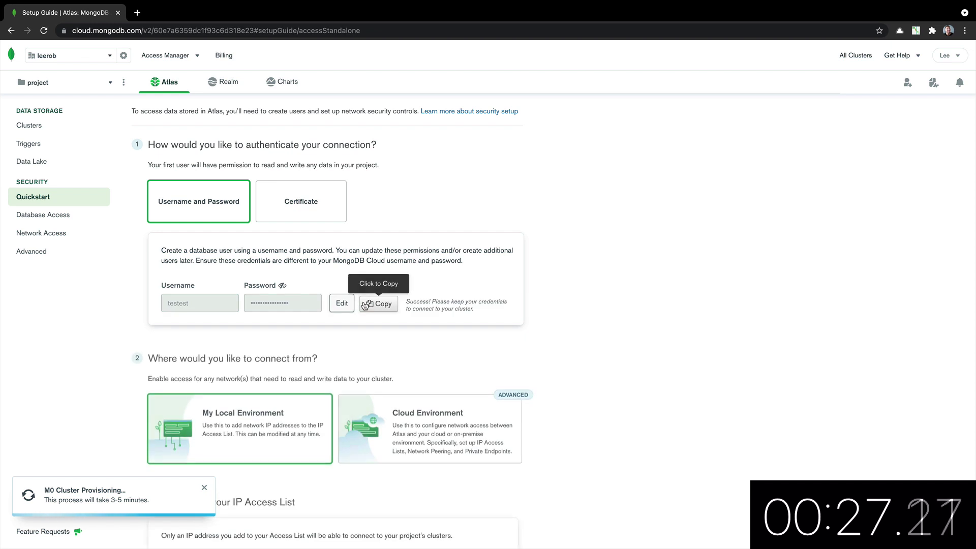
scroll(339, 338, down, 5)
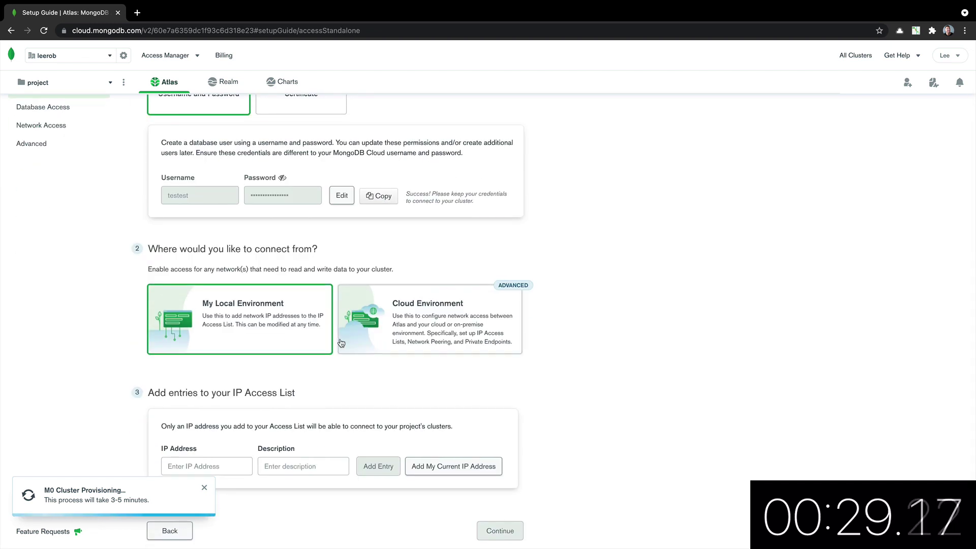
scroll(340, 343, up, 5)
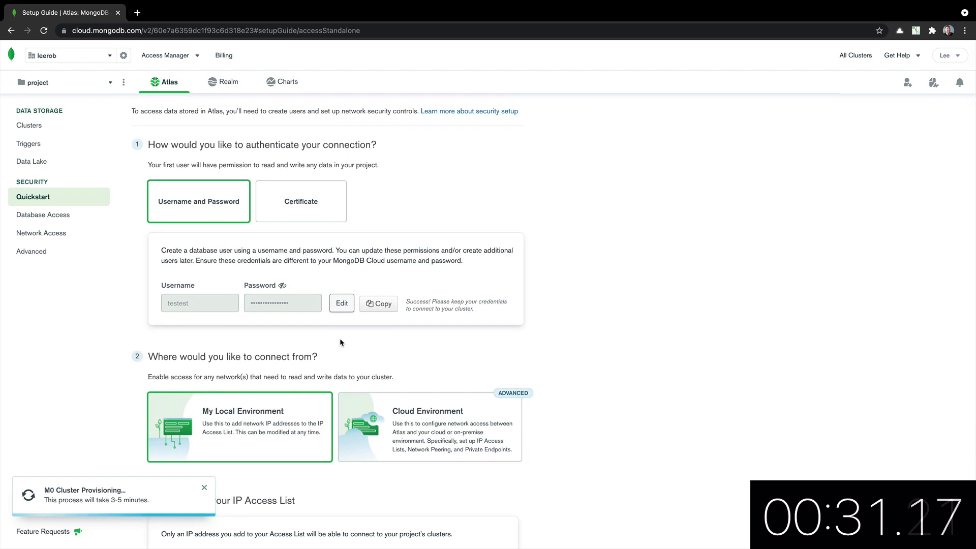
scroll(340, 342, down, 5)
scroll(340, 341, down, 1)
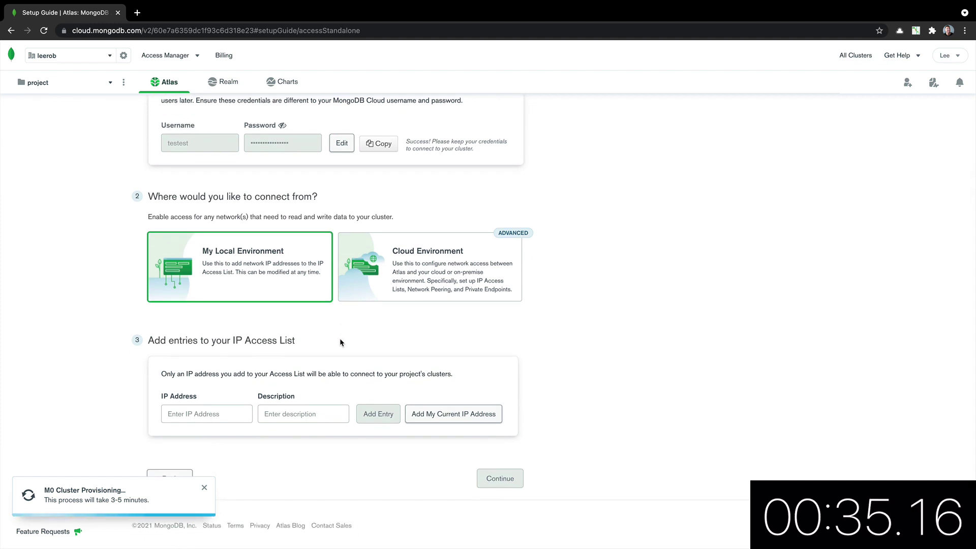
scroll(263, 311, down, 1)
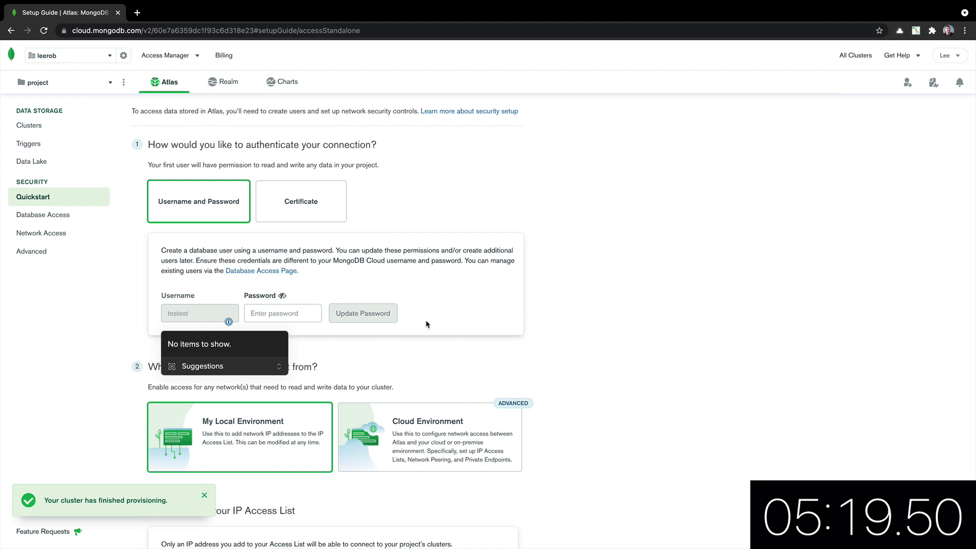
click(614, 239)
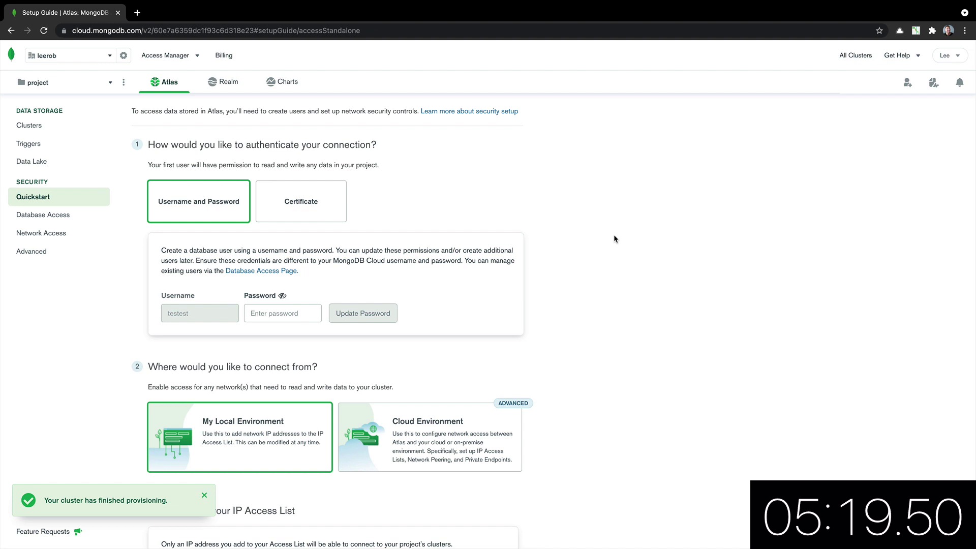